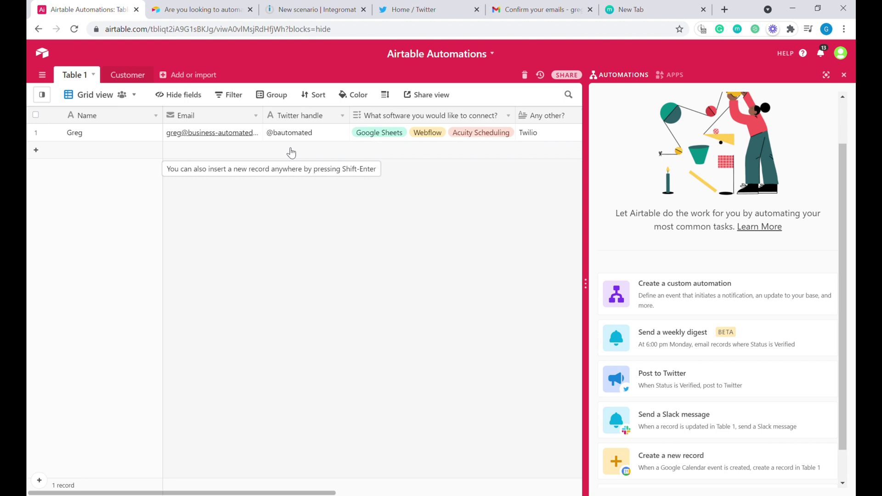
Glance at the business automation request form, then return to the submissions table
click(190, 8)
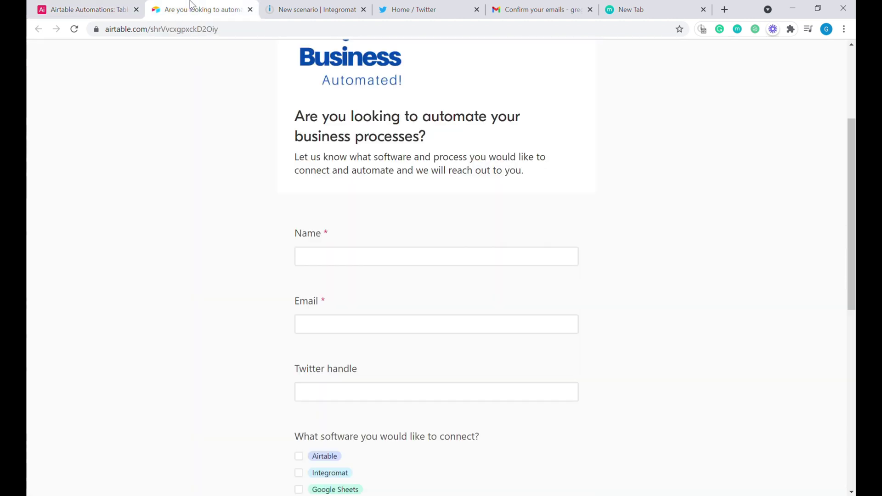
scroll(407, 292, up, 2)
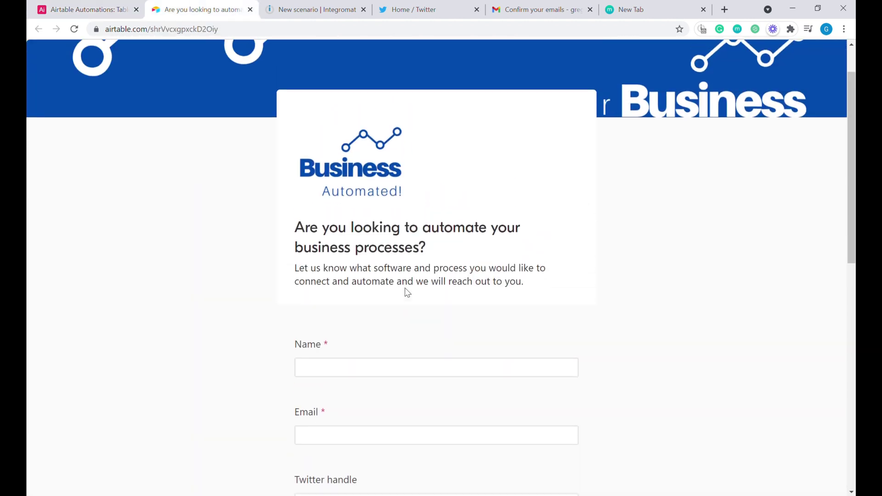
click(88, 9)
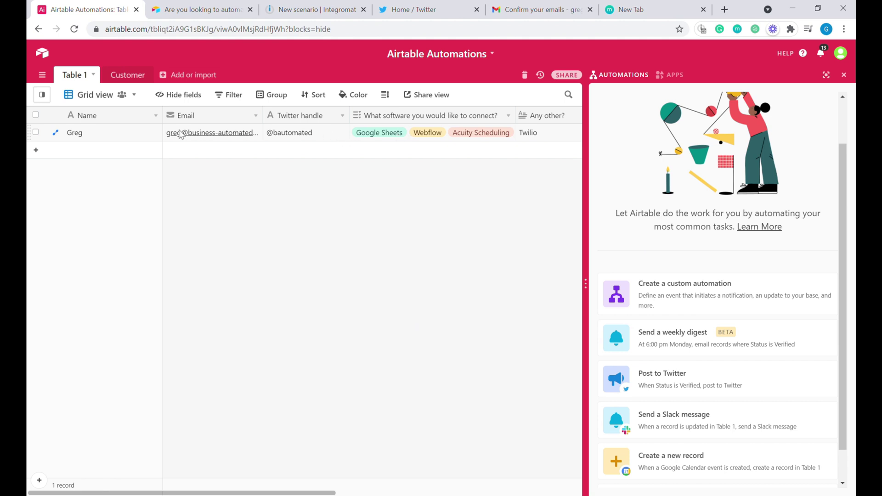
Check the first record's Name, Twitter and Email cells and widen the Email column
click(145, 134)
click(320, 136)
click(252, 136)
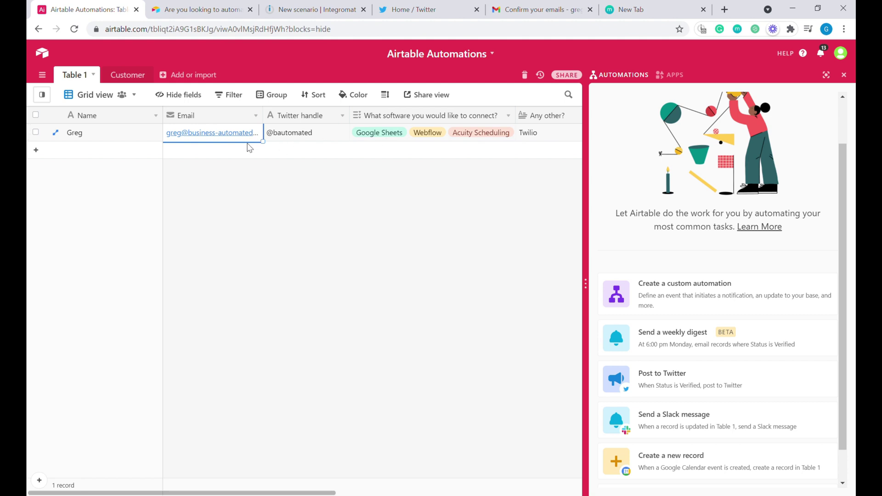
drag(264, 115, 302, 119)
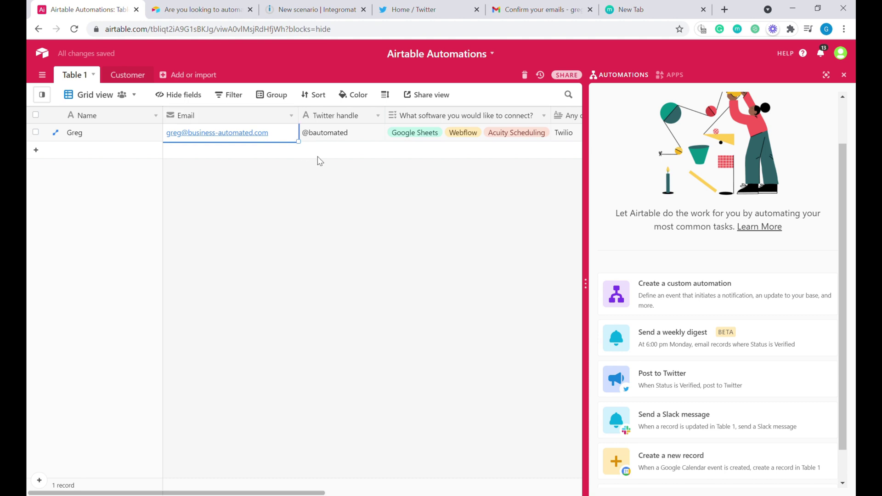
Create automation 'Email Verification' triggered by the business-processes enquiry form submitting to Table 1
click(703, 298)
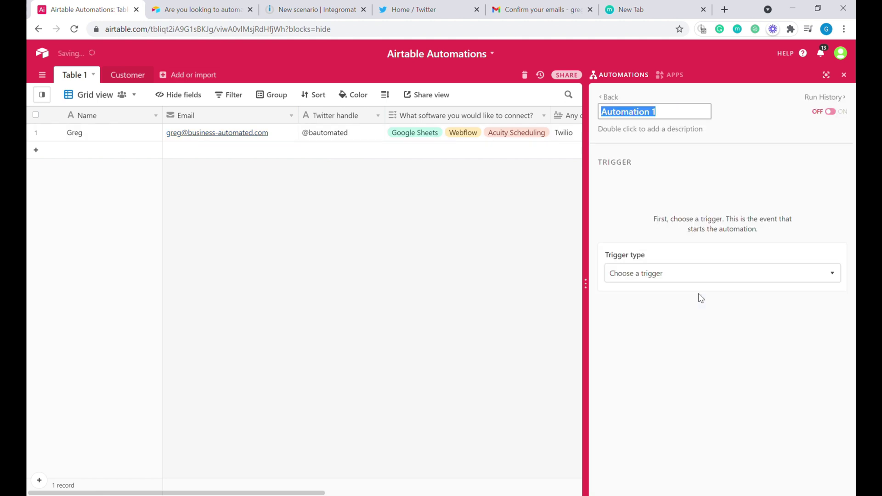
text(Email Verification)
key(Return)
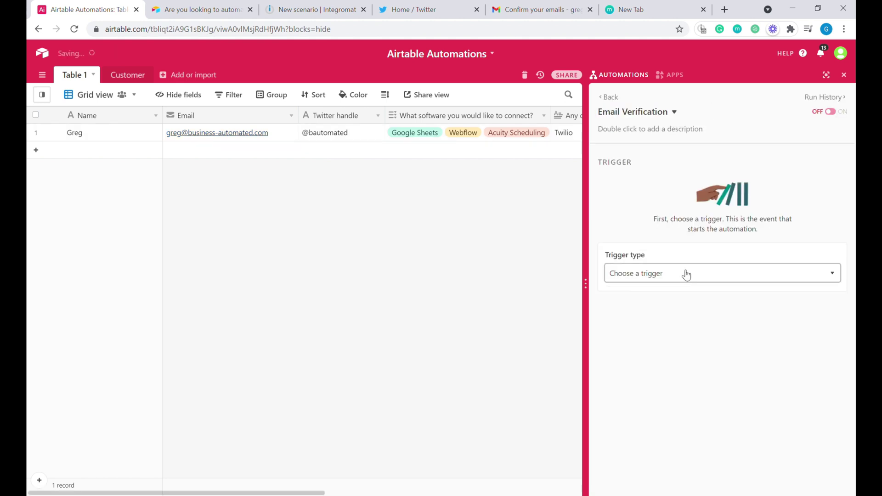
click(687, 274)
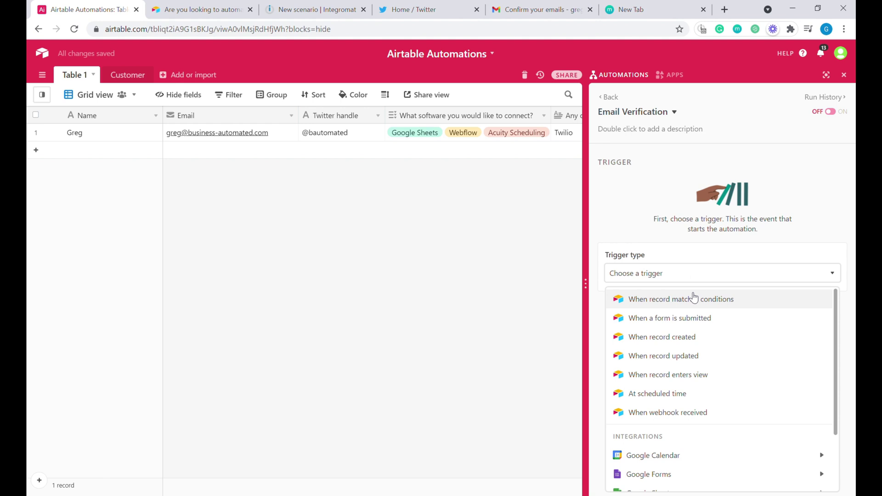
click(665, 319)
click(642, 299)
click(651, 315)
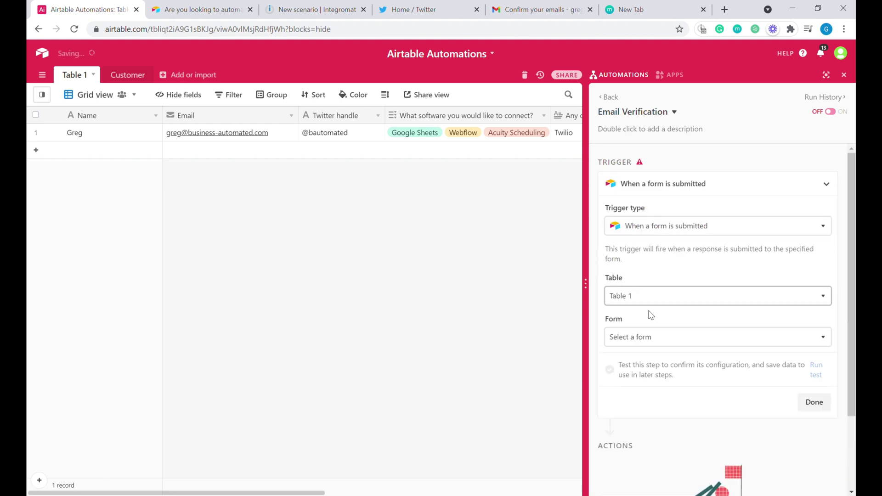
click(695, 340)
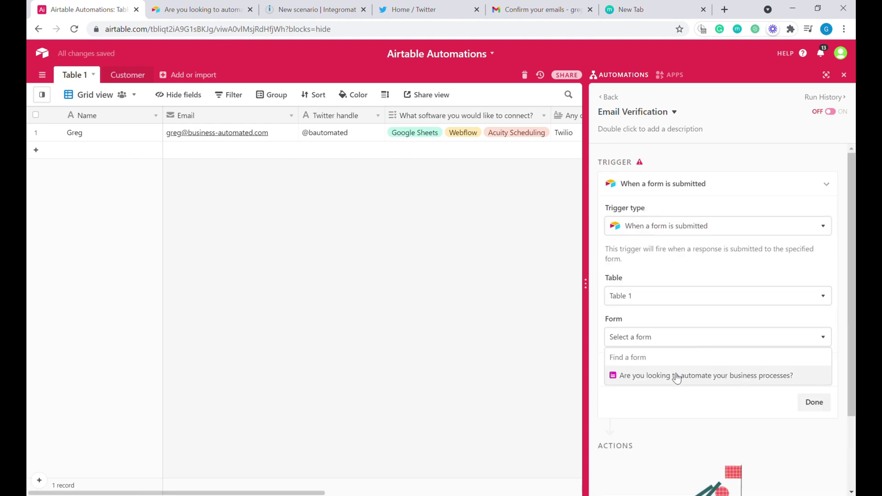
click(675, 376)
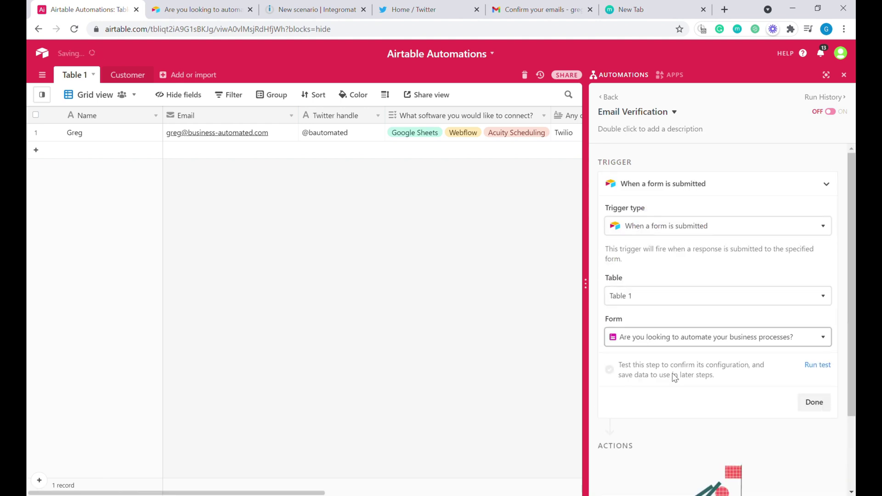
Run the trigger test and expand the result to view the sample record's fields
click(825, 366)
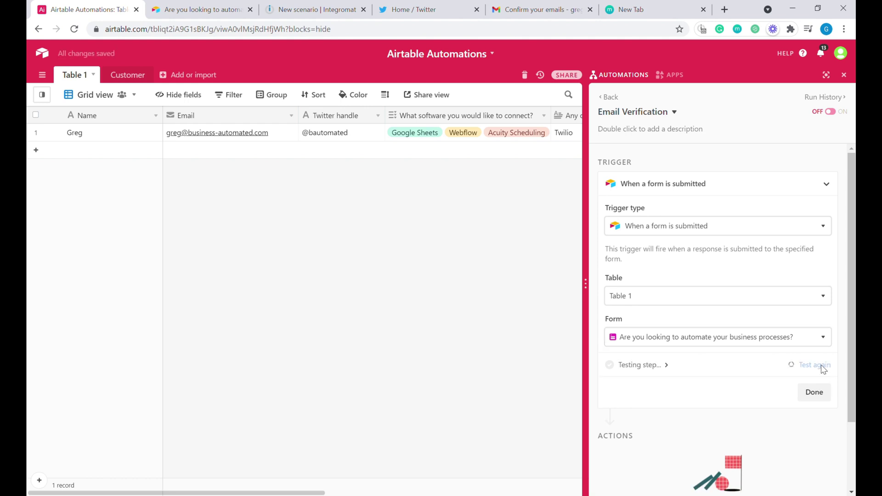
scroll(753, 326, down, 2)
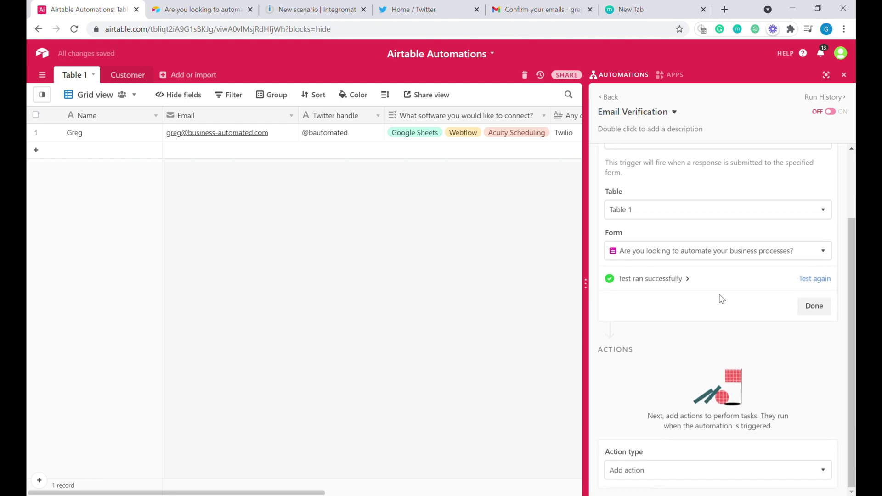
click(689, 280)
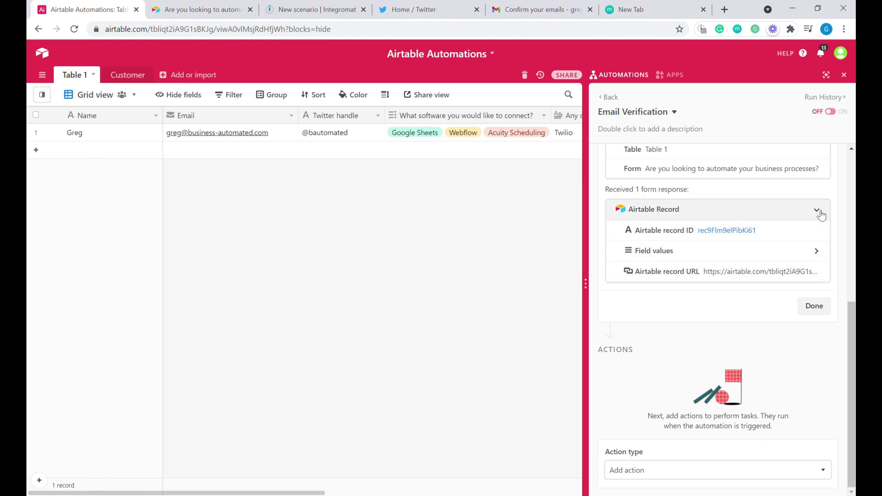
click(818, 251)
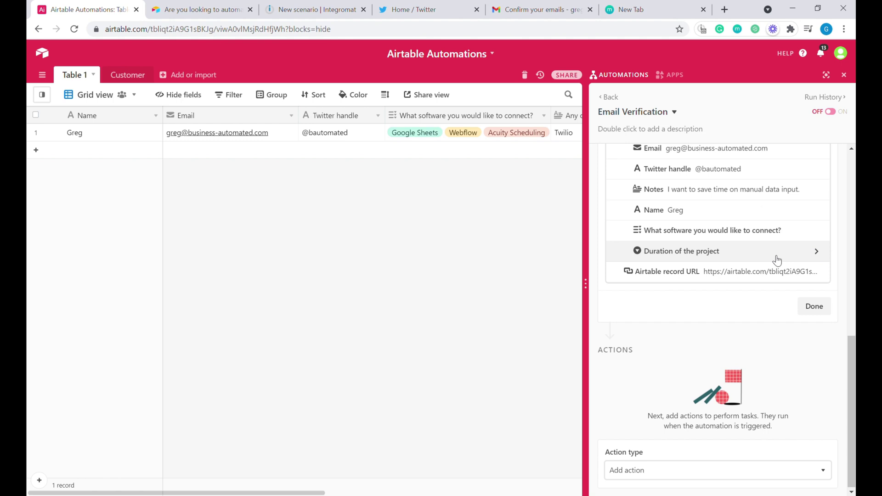
scroll(709, 197, up, 3)
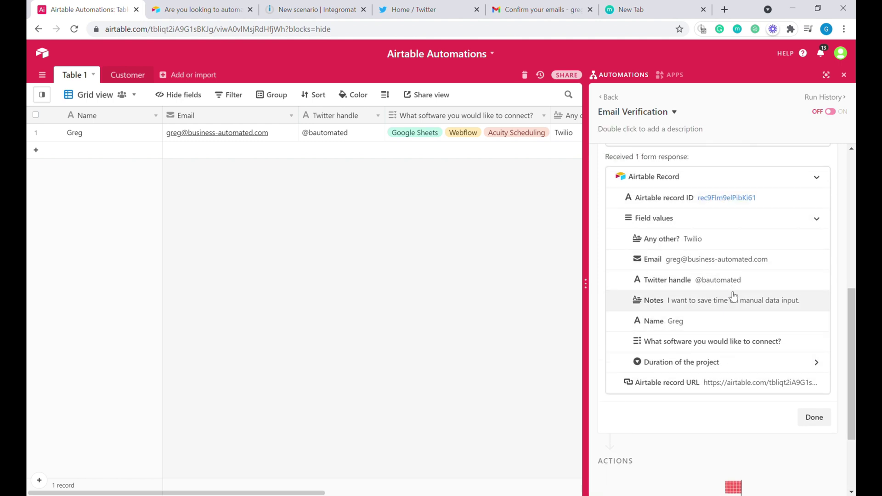
scroll(713, 344, down, 2)
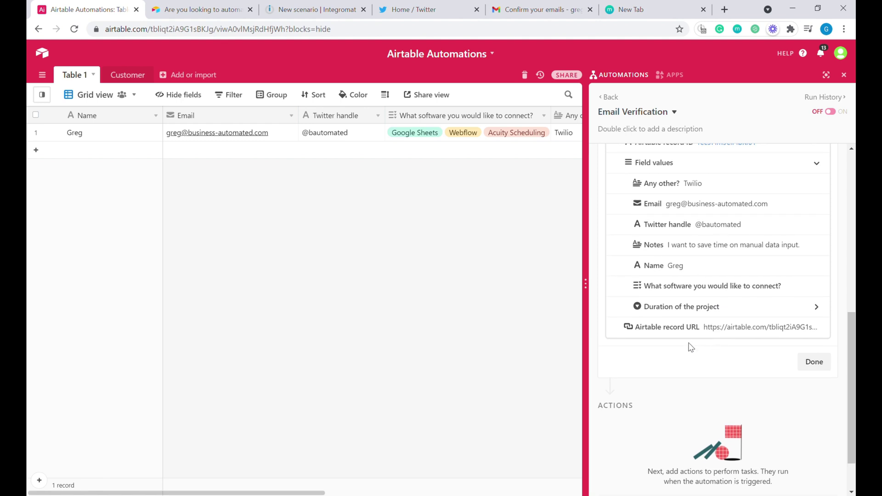
scroll(691, 348, down, 2)
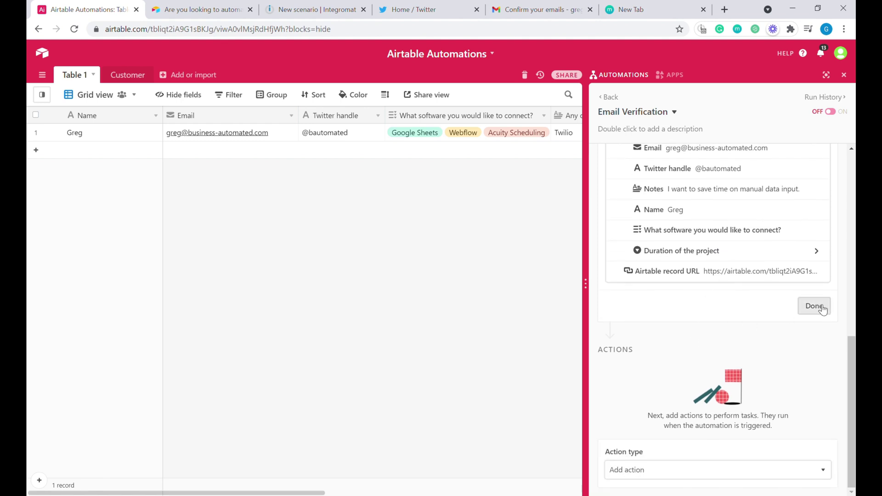
Finish the trigger and add a Send email action to the automation
click(822, 309)
click(656, 346)
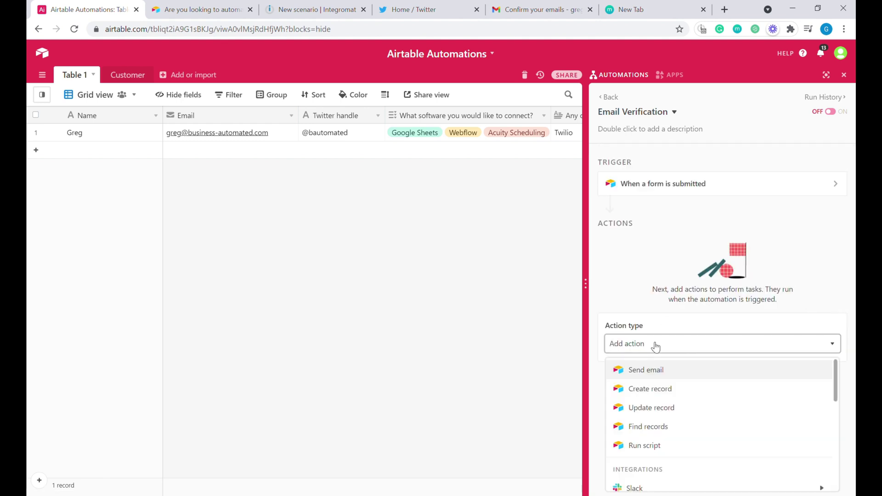
click(668, 374)
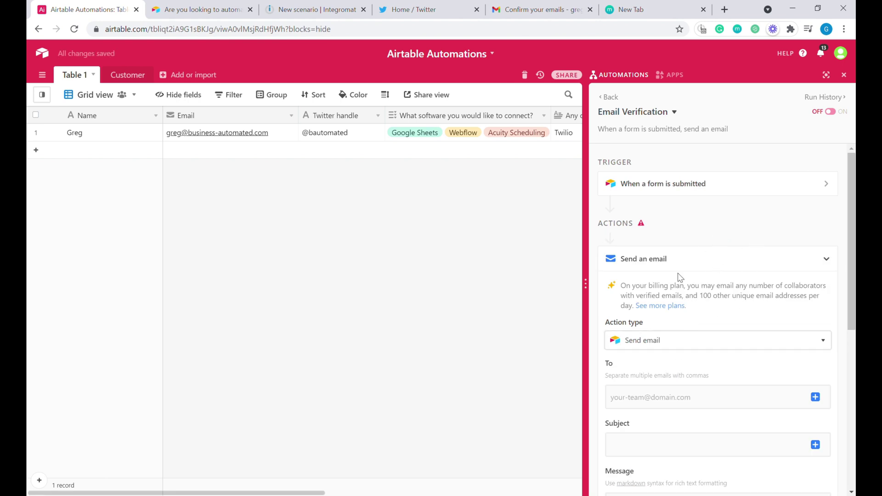
scroll(726, 299, down, 1)
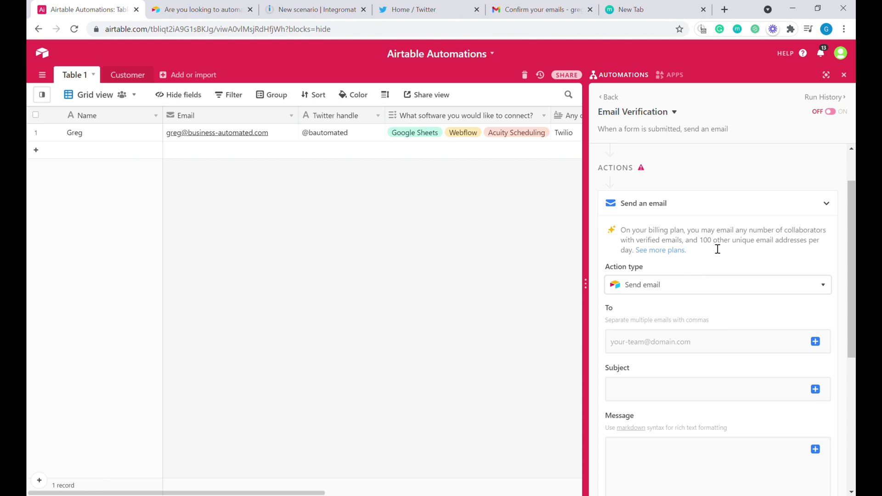
scroll(699, 270, down, 1)
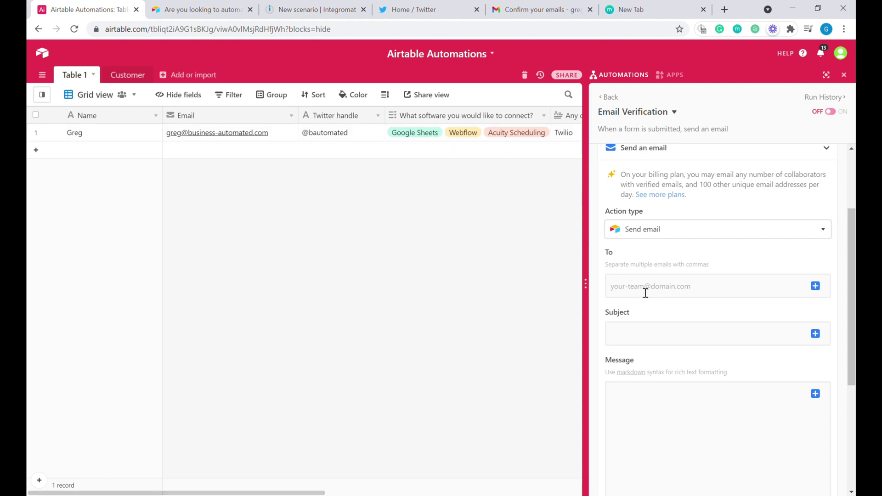
Address the email to the trigger record's Email field
click(817, 290)
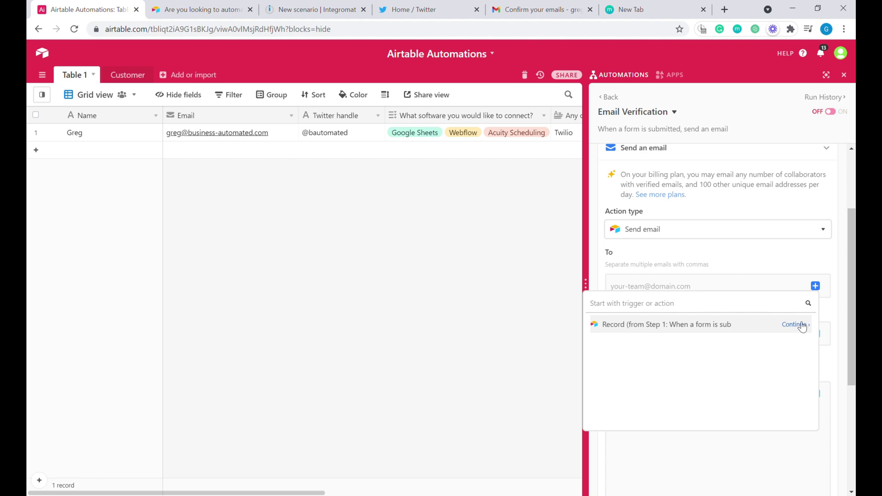
click(802, 327)
scroll(728, 366, down, 1)
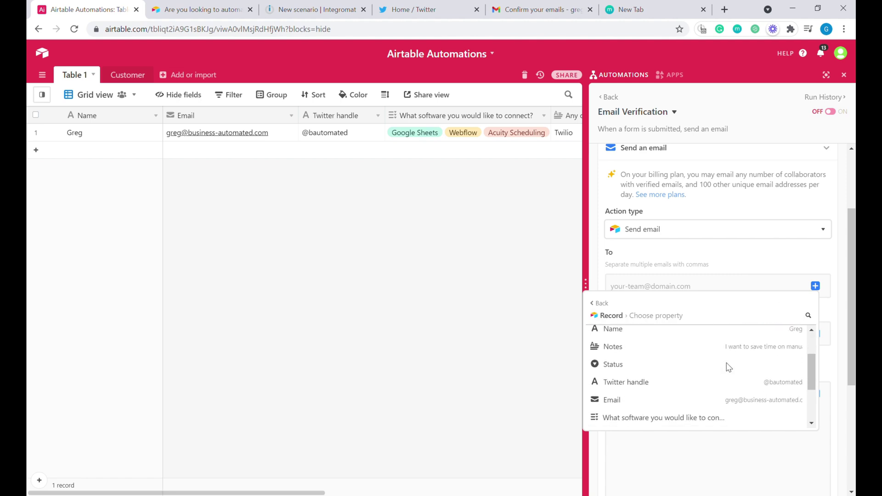
click(753, 400)
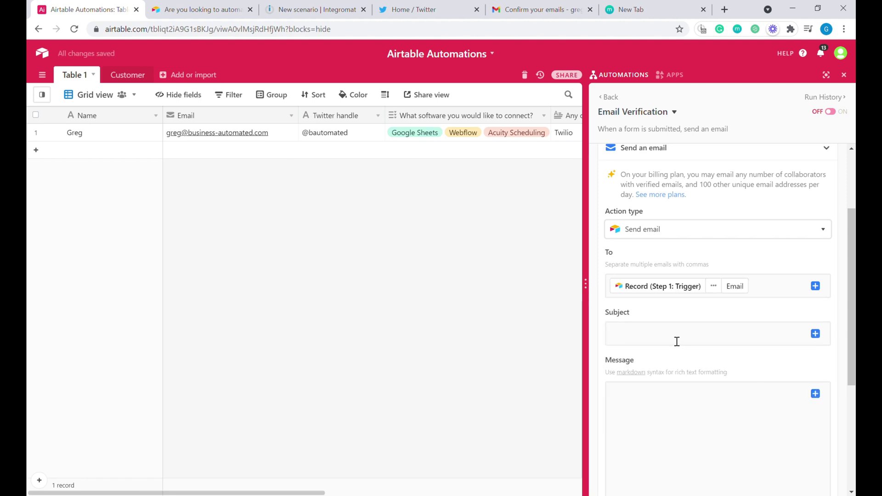
click(637, 337)
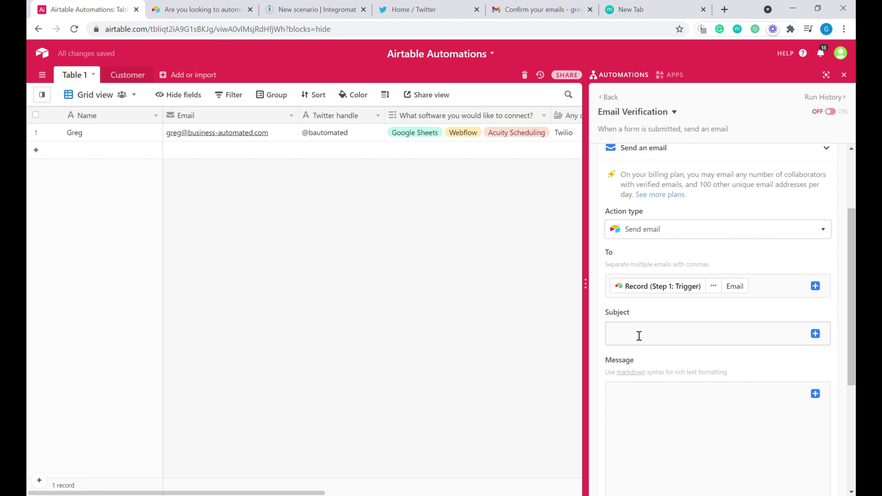
Enter the subject 'Please confirm your email.'
text(Please confirm your email.)
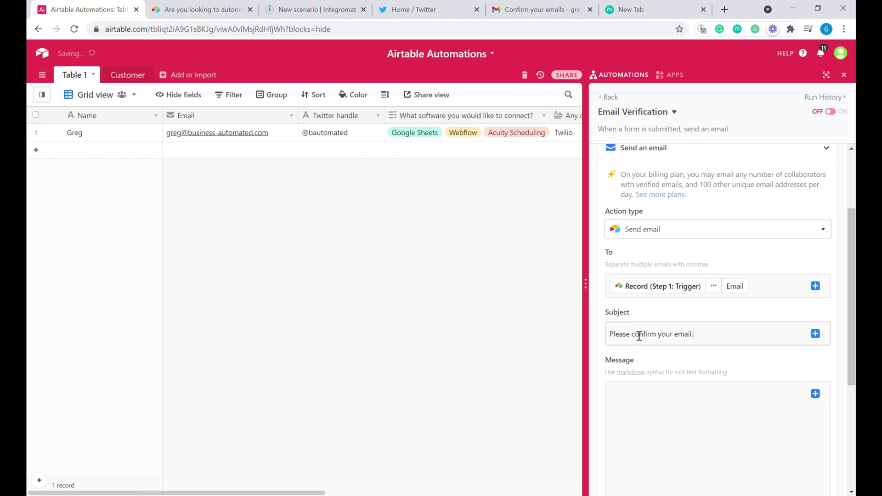
scroll(637, 298, down, 3)
click(635, 261)
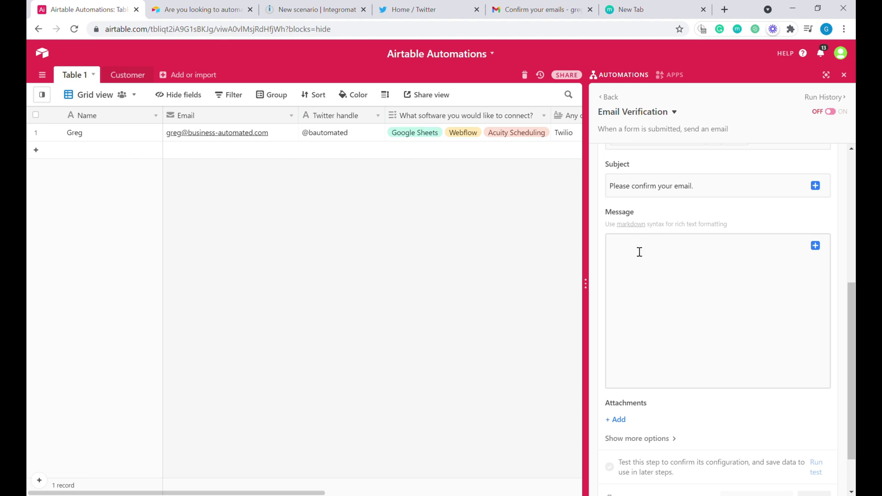
Write the message '##Hey' plus the record's Name, then 'Please click on the link below to confirm your email.'
text(##)
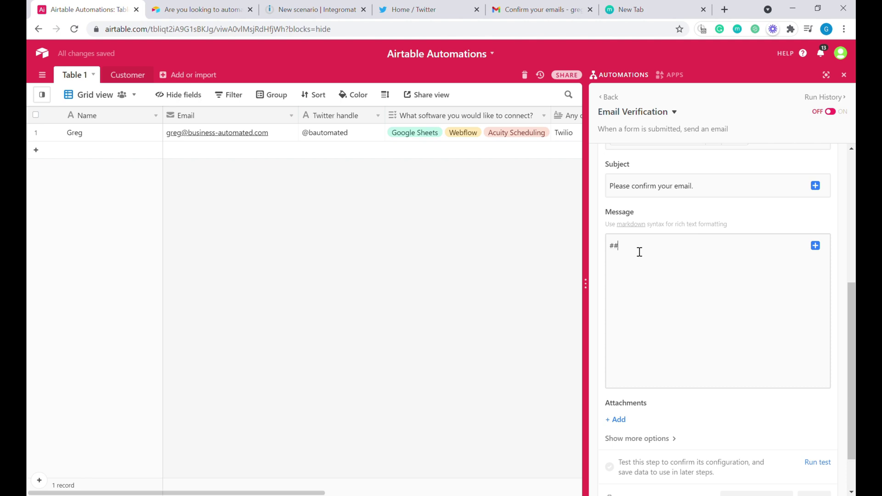
text(Hey)
click(815, 245)
click(810, 283)
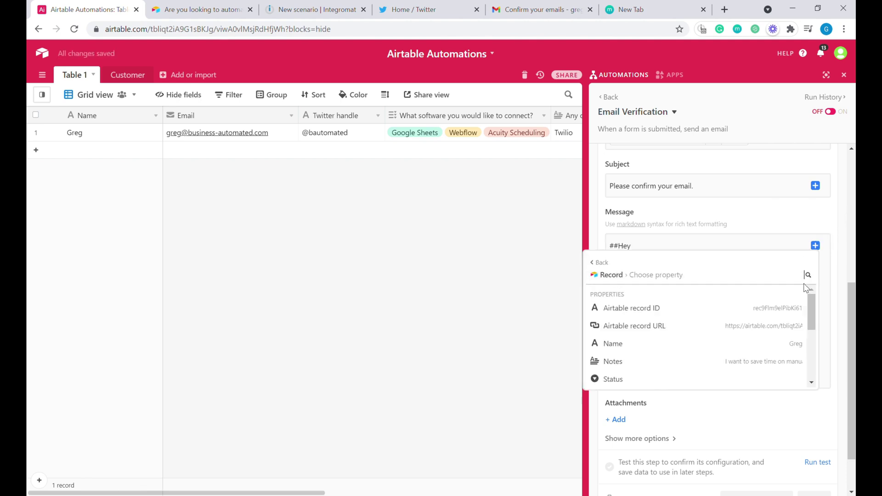
click(755, 344)
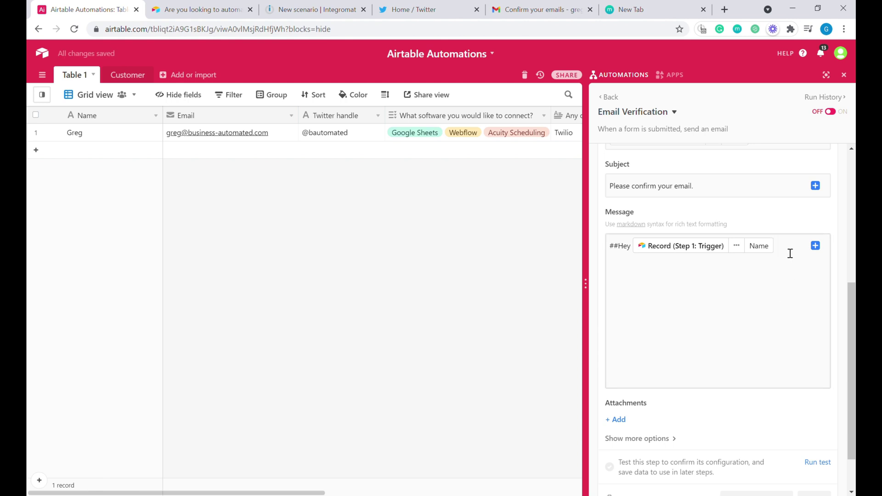
text(,  )
text(P)
text(le)
text(ase click on the link below to confirm your email.)
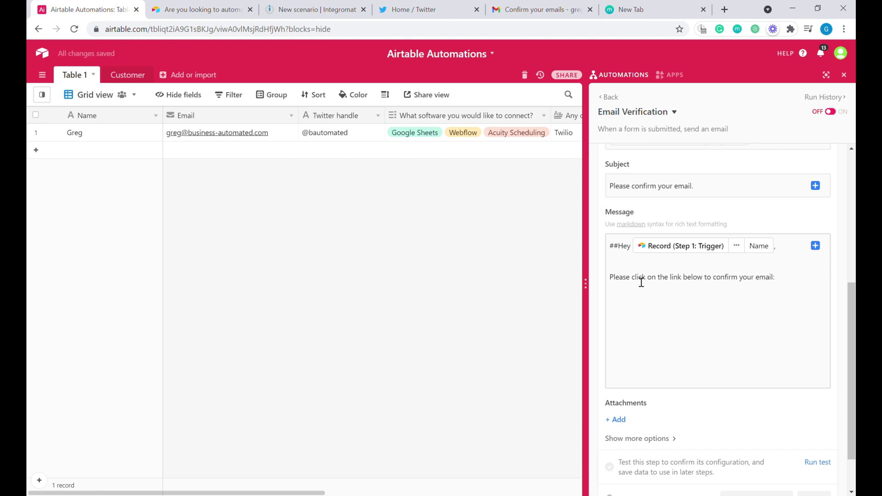
Add a new line below the message and switch to the new Integromat scenario
scroll(689, 349, down, 2)
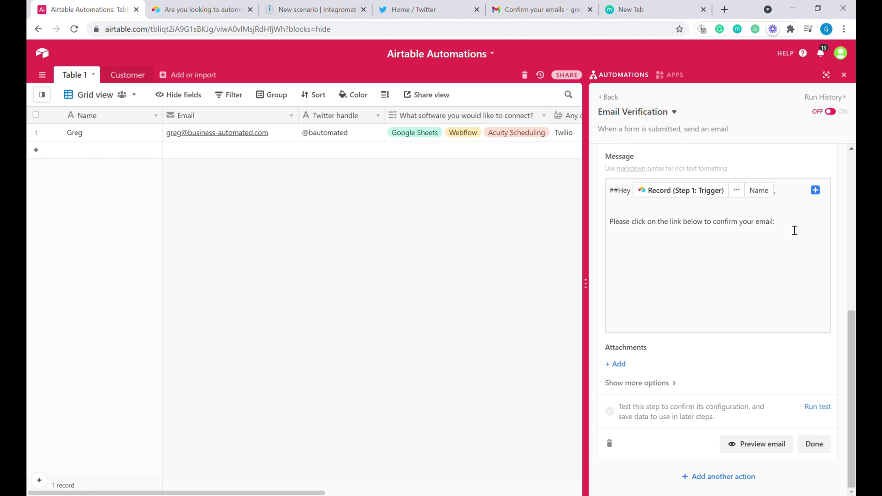
key(Return)
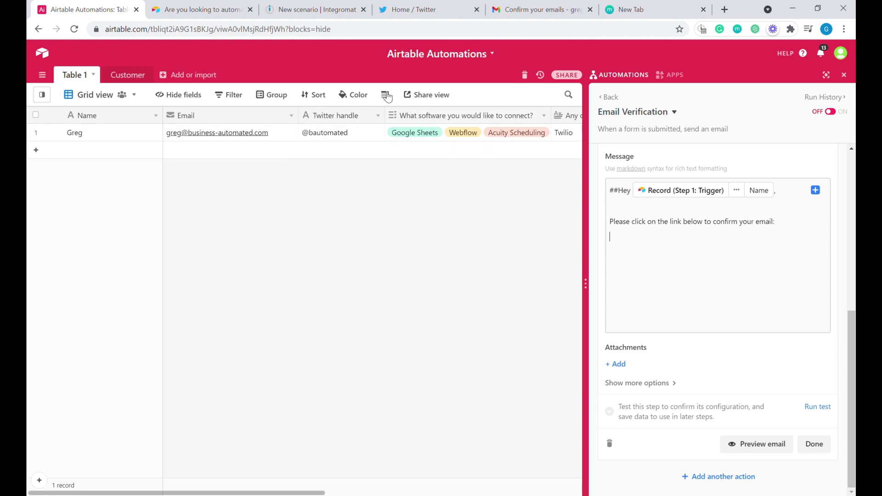
click(304, 9)
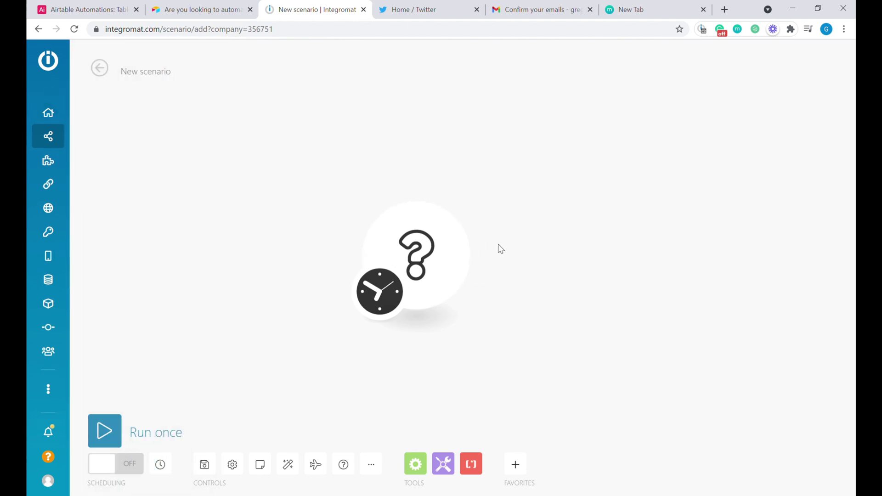
Add a Webhooks Custom webhook trigger with a new webhook named 'Email confirmation Webhook'
click(418, 257)
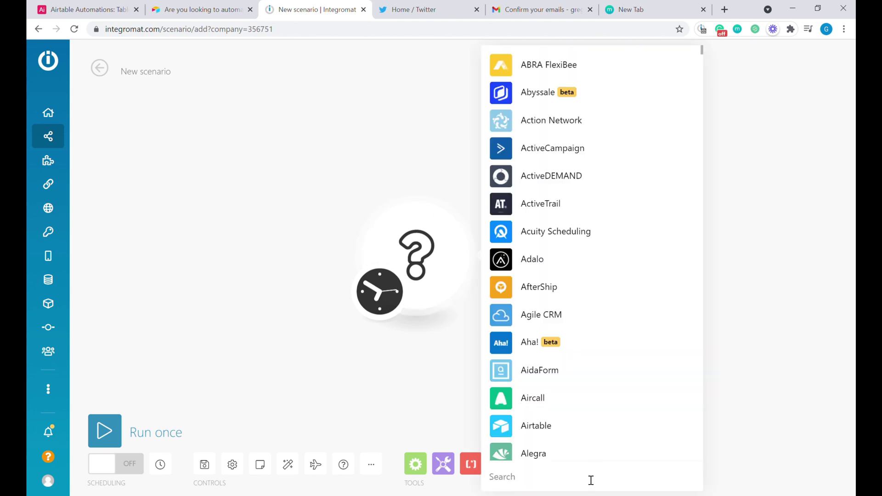
text(webh)
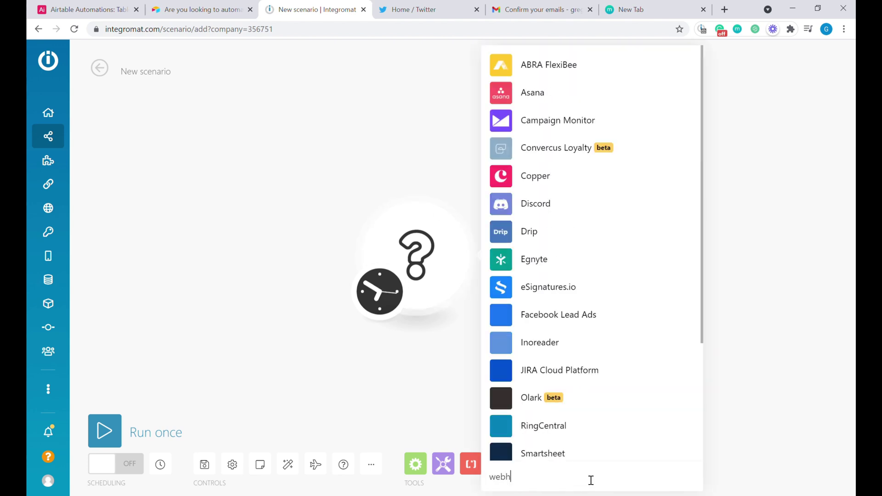
text(ook)
scroll(616, 360, down, 4)
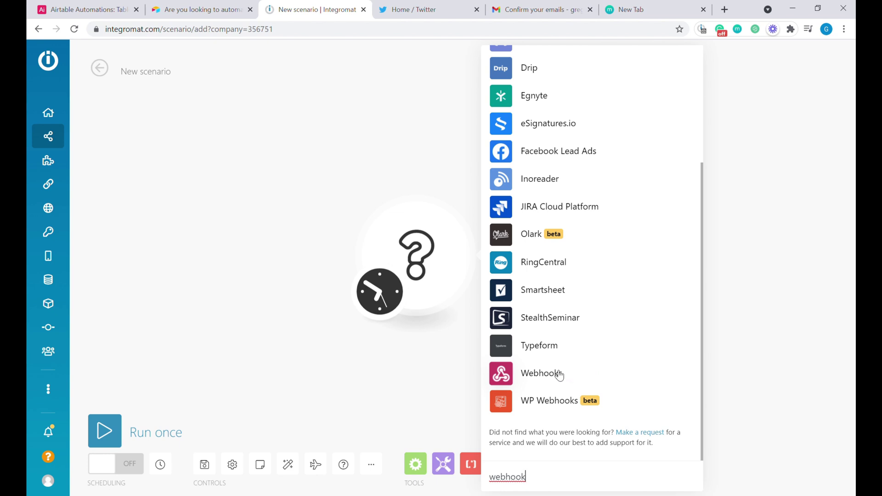
click(558, 375)
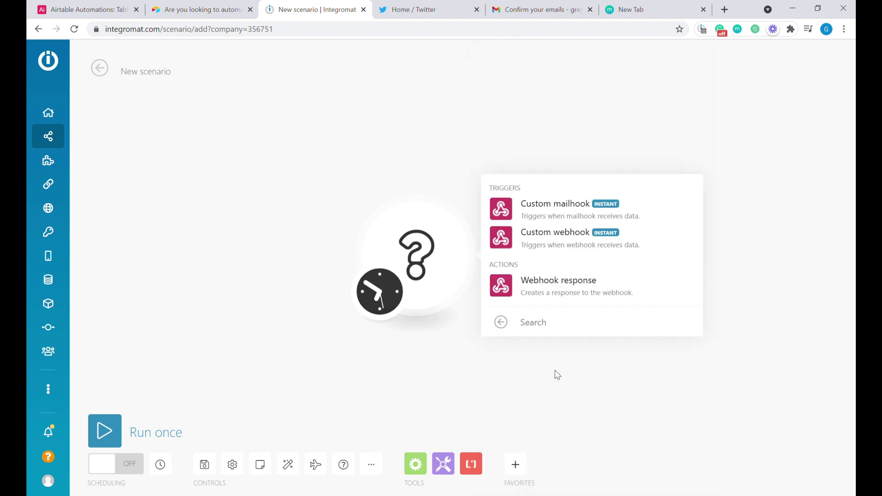
click(564, 245)
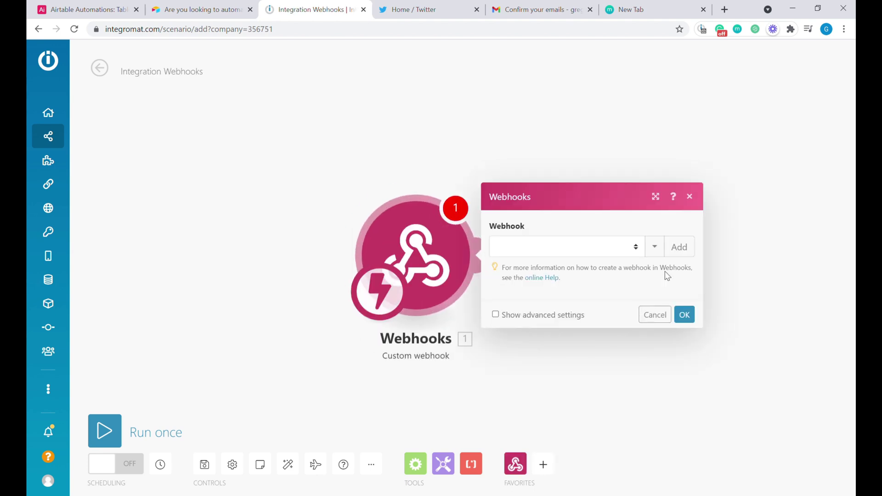
click(678, 246)
text(Email)
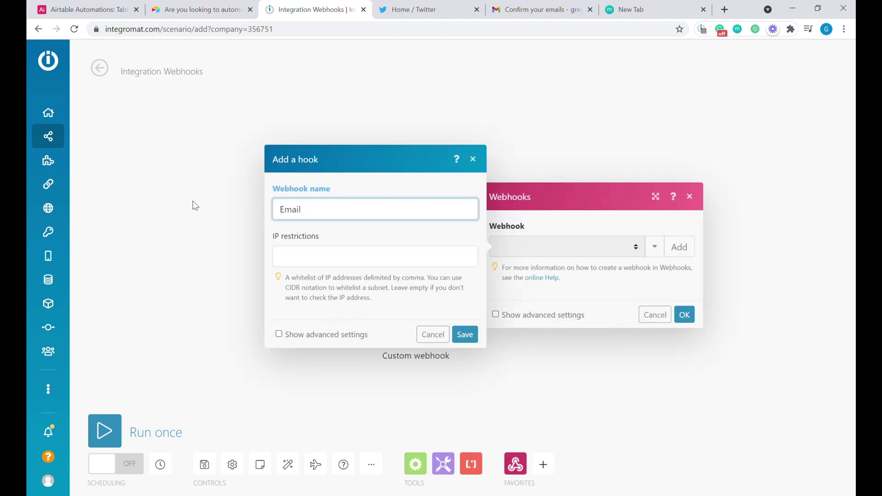
text( confirmation Webhook)
key(Return)
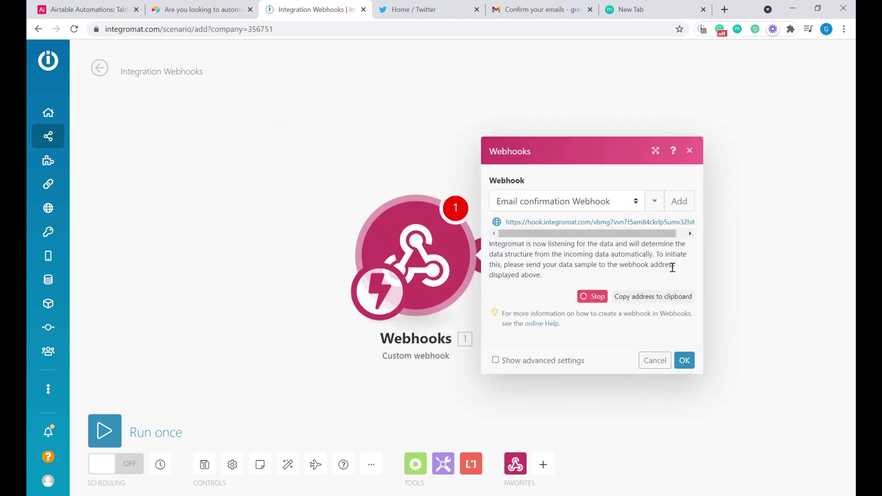
Copy the webhook address and paste it on the empty line of the Airtable email
click(651, 296)
key(ctrl+1)
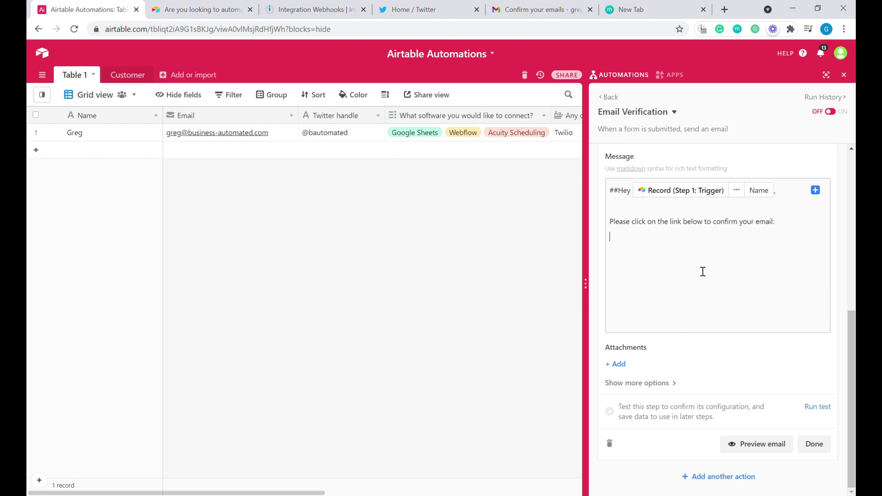
click(703, 272)
key(ctrl+v)
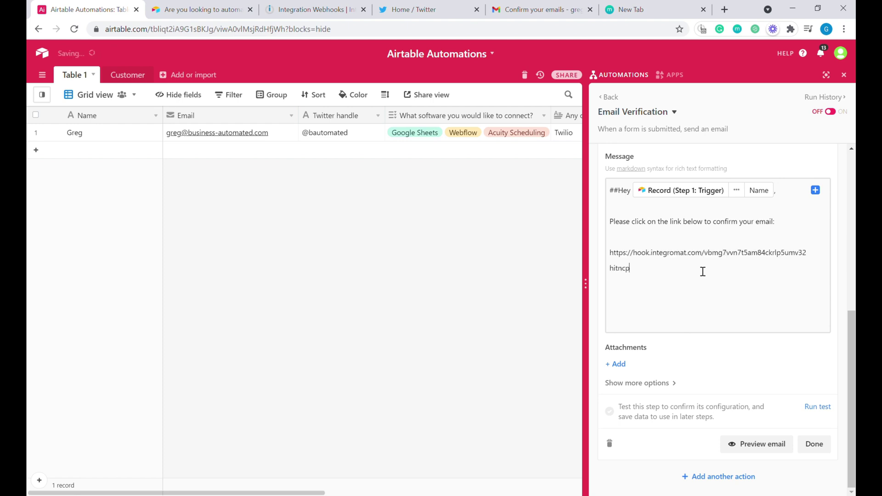
Append '?code=' followed by the trigger record's Airtable record ID to the link
text(?code=)
click(816, 190)
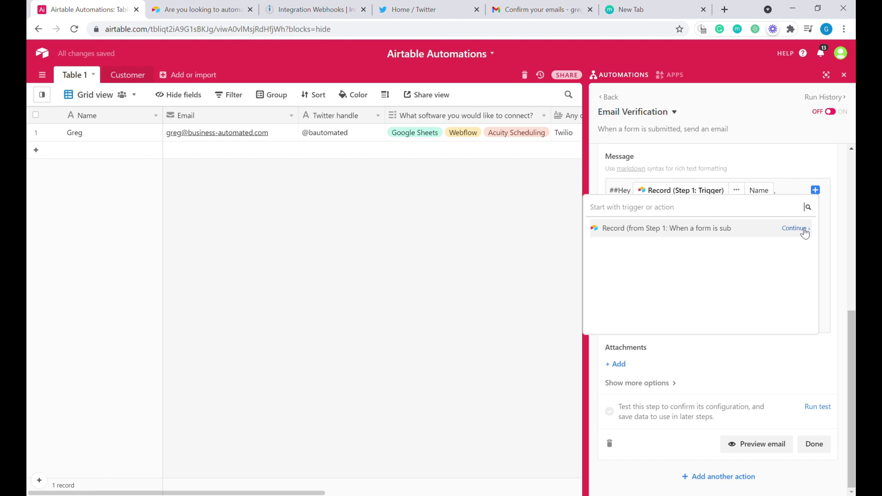
click(795, 228)
mouse_move(795, 255)
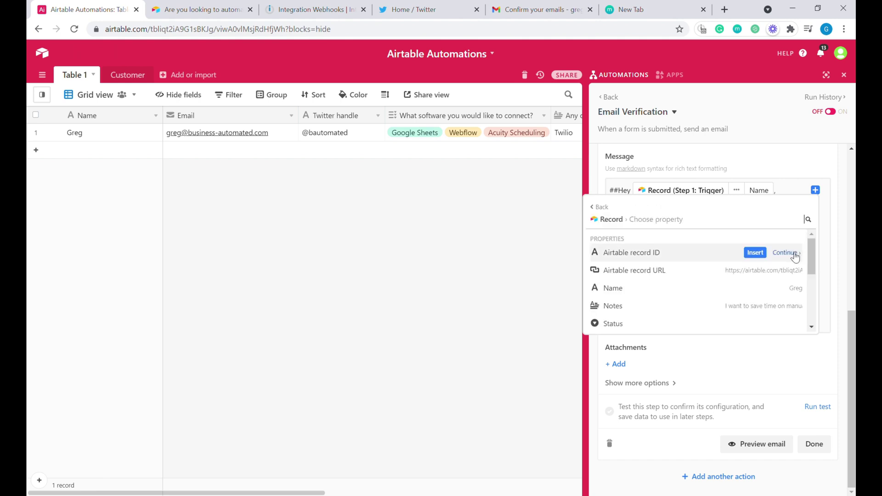
click(755, 253)
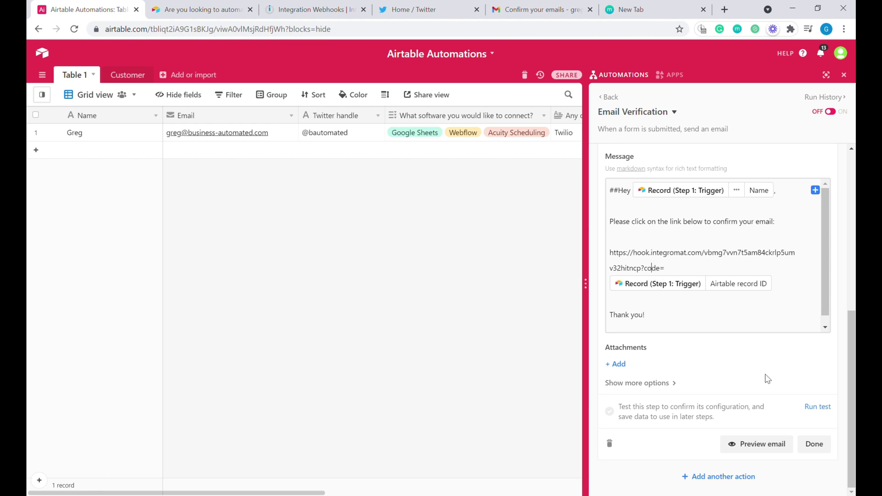
Preview the email and examine the unrendered '##' before the greeting
click(761, 446)
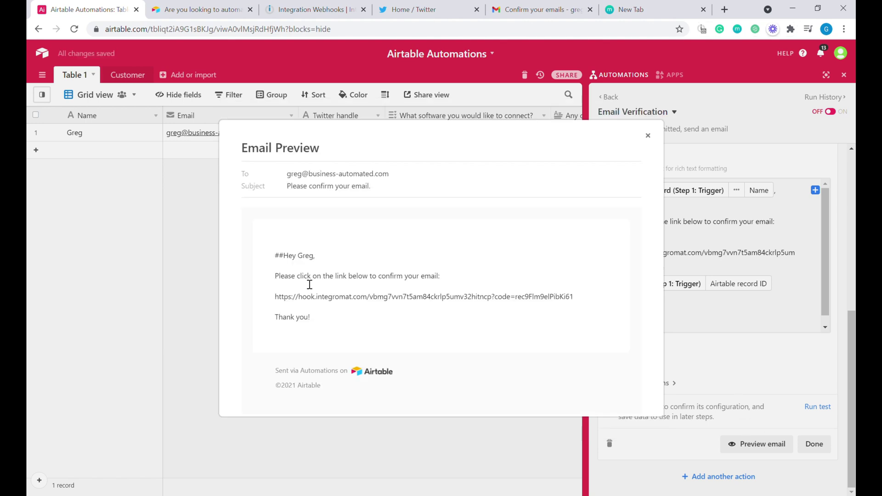
drag(283, 257, 273, 257)
click(287, 262)
drag(316, 255, 268, 256)
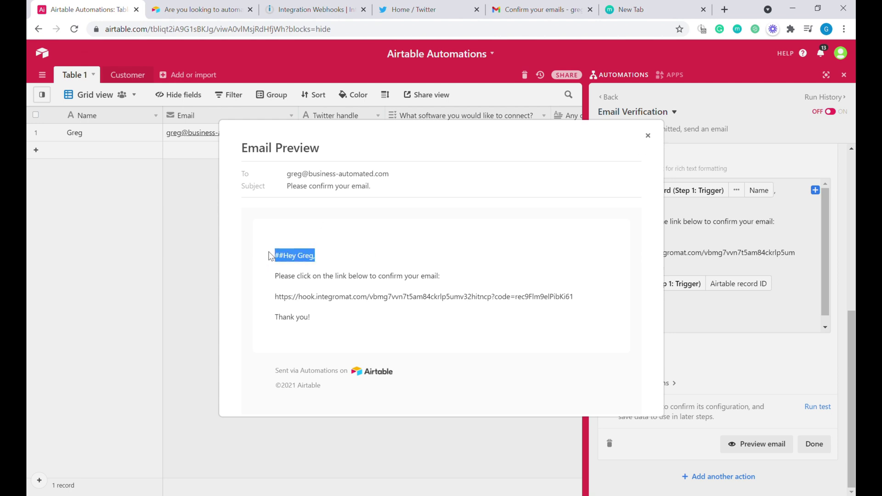
click(650, 134)
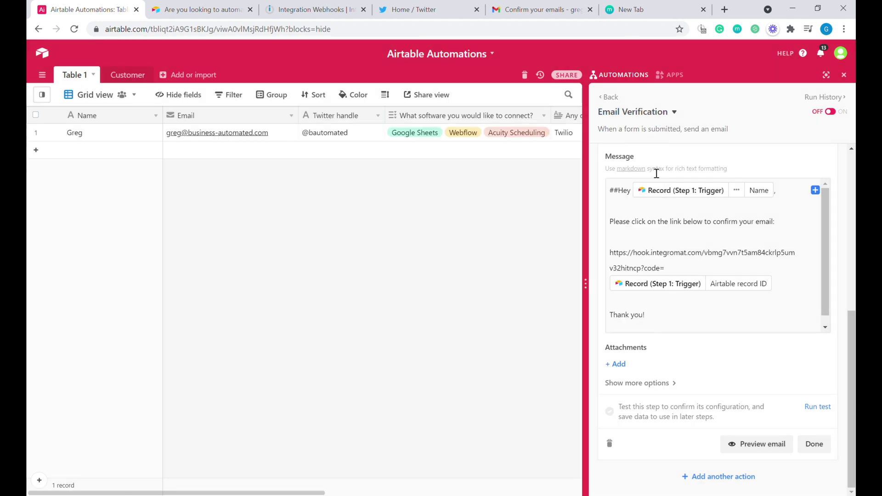
Insert a space between '##' and 'Hey' so it reads '## Hey'
click(624, 193)
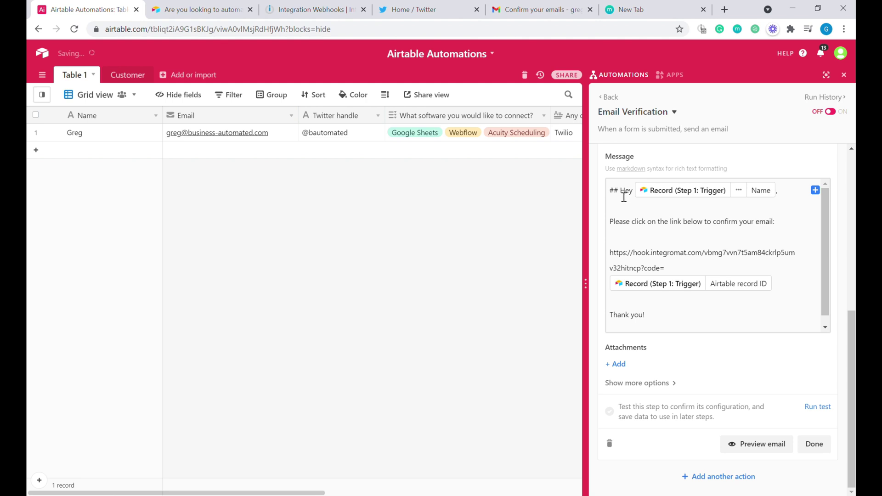
double_click(616, 193)
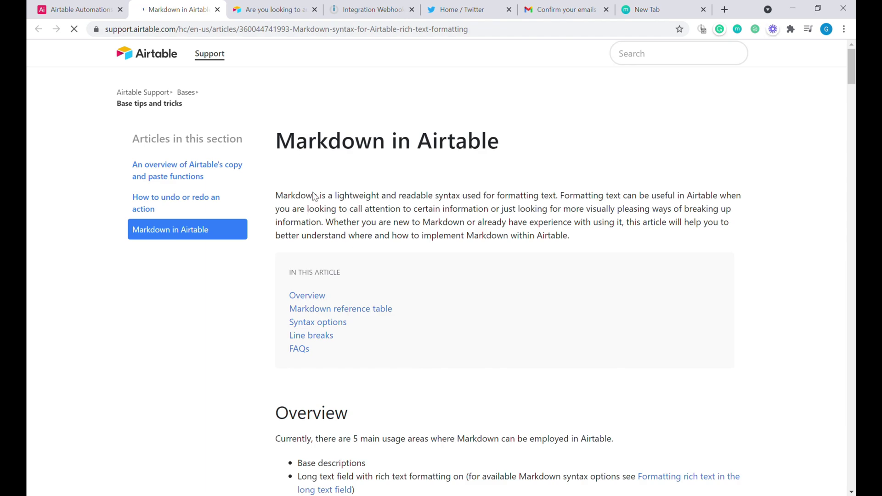
scroll(384, 256, down, 5)
scroll(387, 256, down, 7)
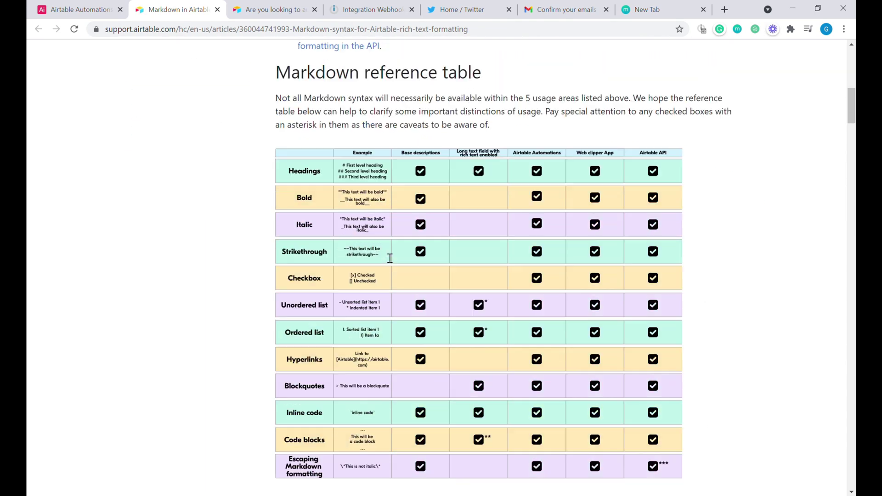
click(46, 5)
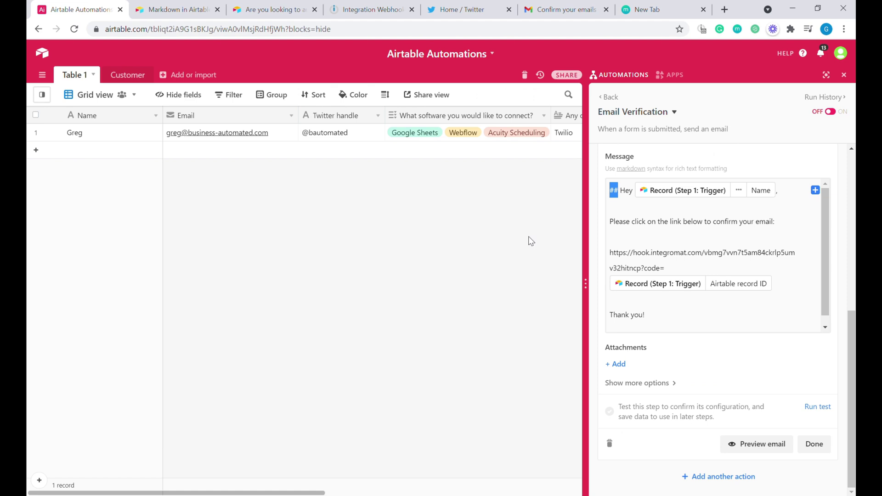
Preview the email to confirm the heading greeting and Airtable footer, then run the email test
click(762, 446)
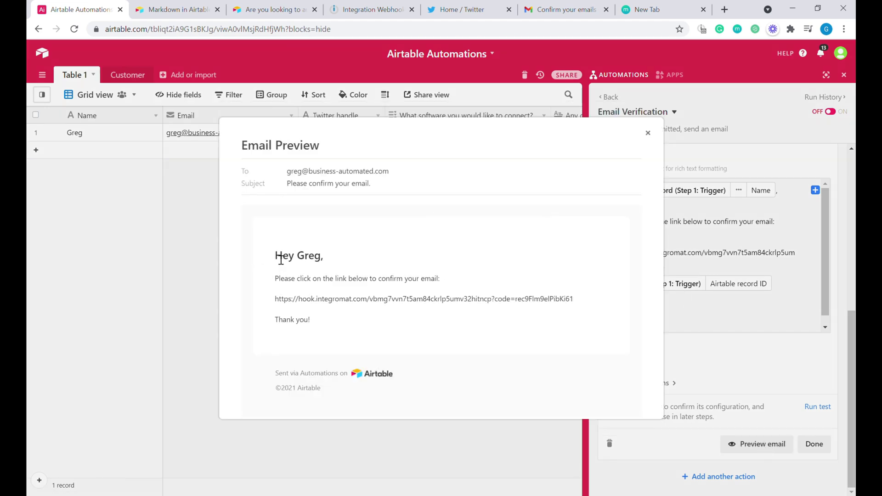
drag(280, 260, 354, 258)
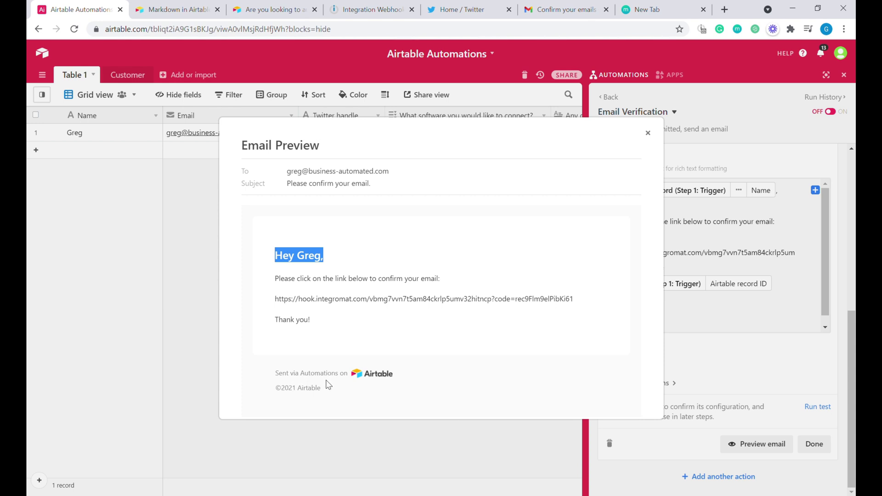
drag(275, 373, 404, 379)
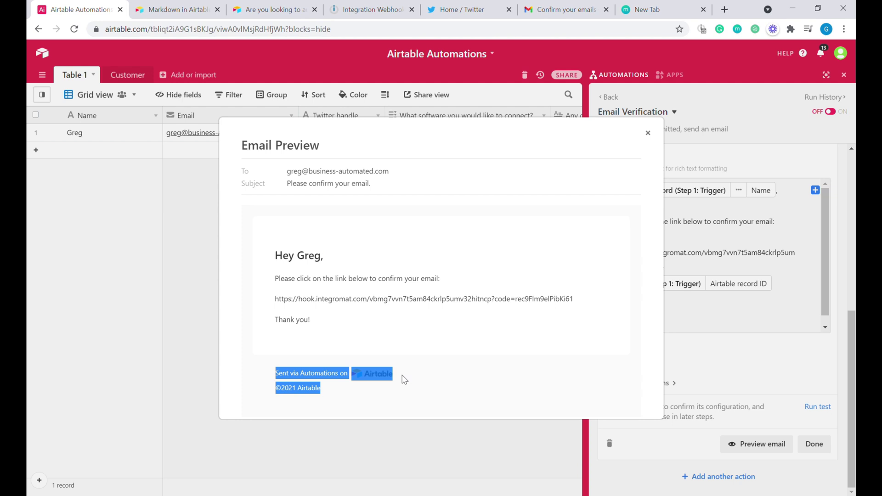
click(300, 379)
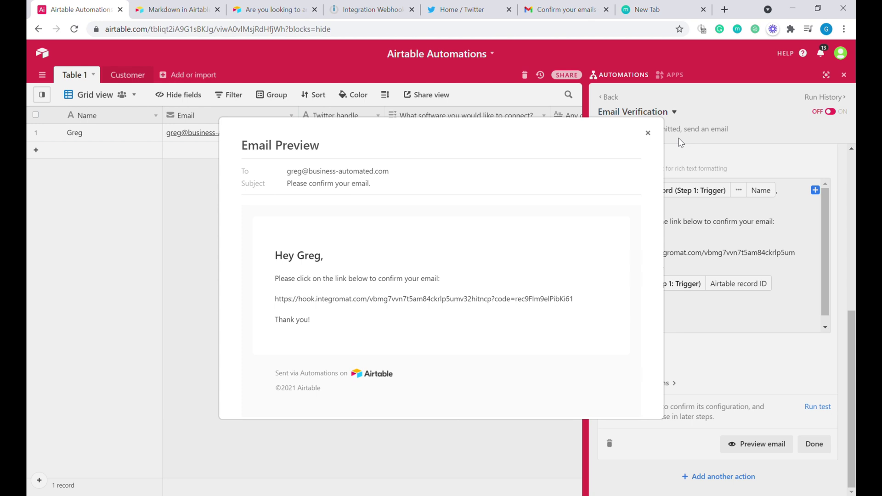
click(648, 133)
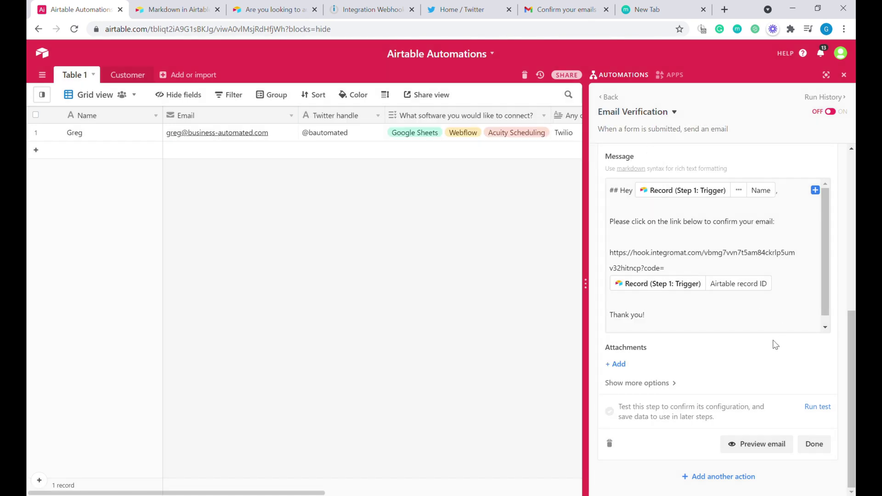
click(818, 408)
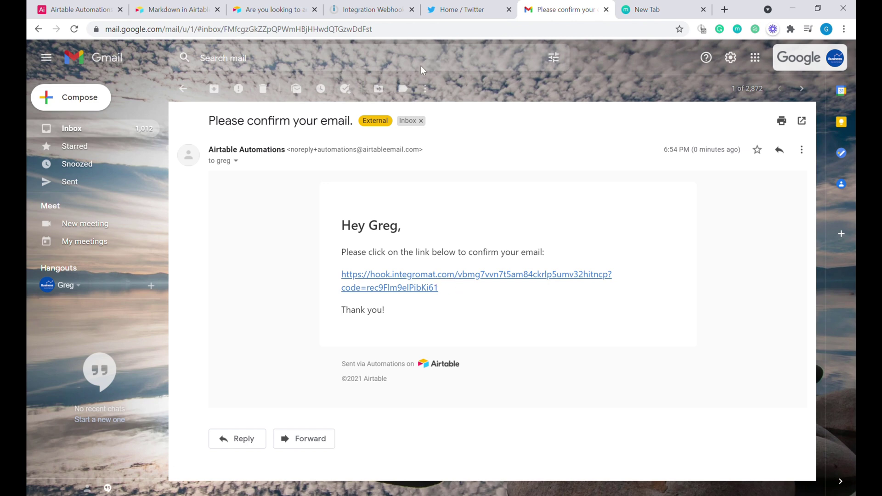
Run the Integromat scenario once and open the confirmation link from the Gmail email
click(384, 9)
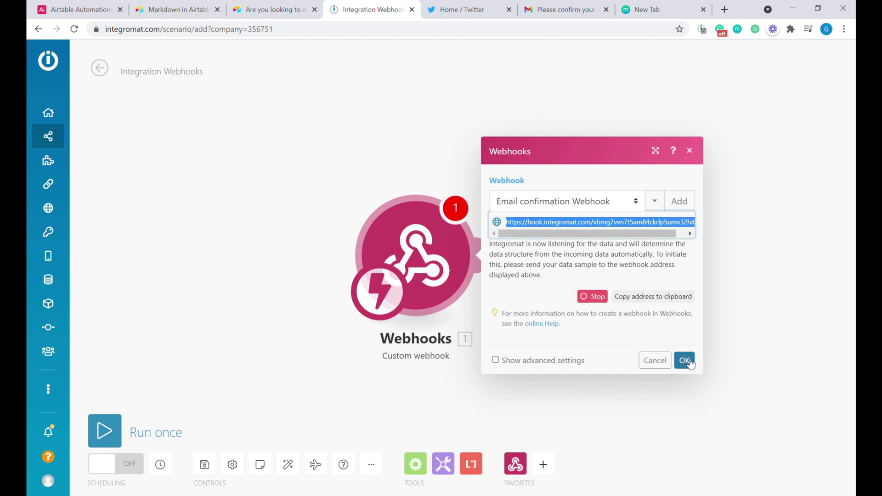
click(684, 361)
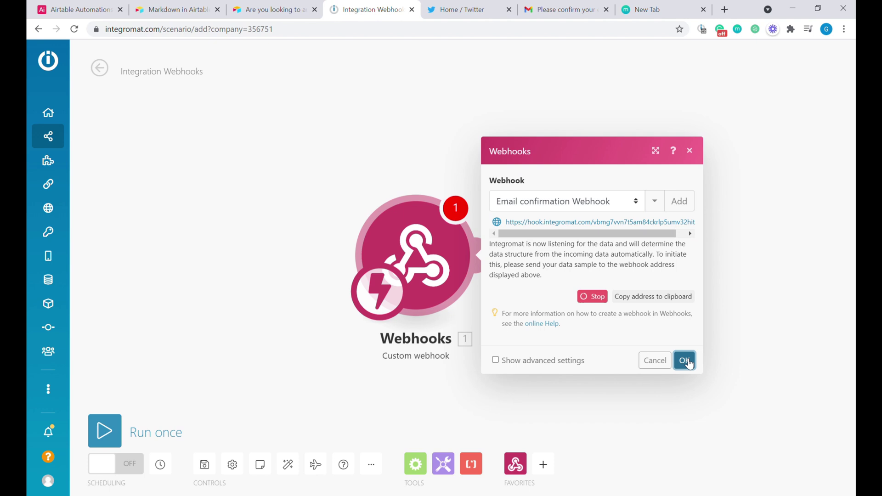
click(116, 433)
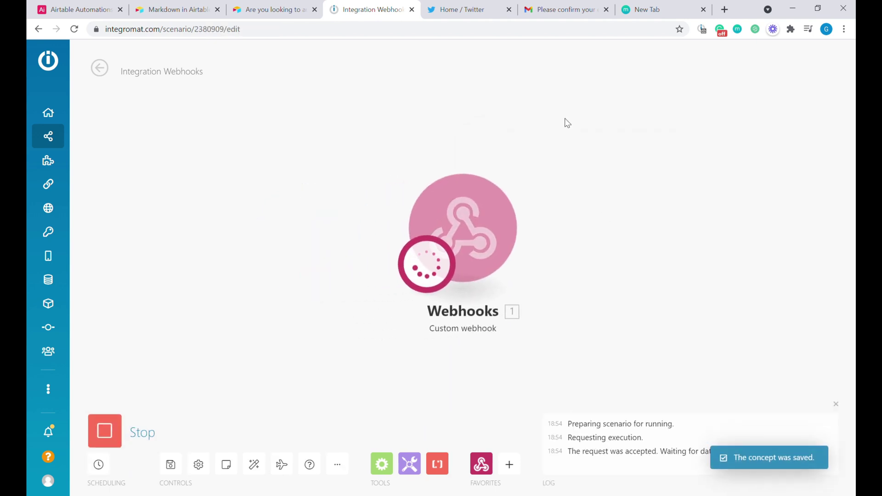
click(578, 8)
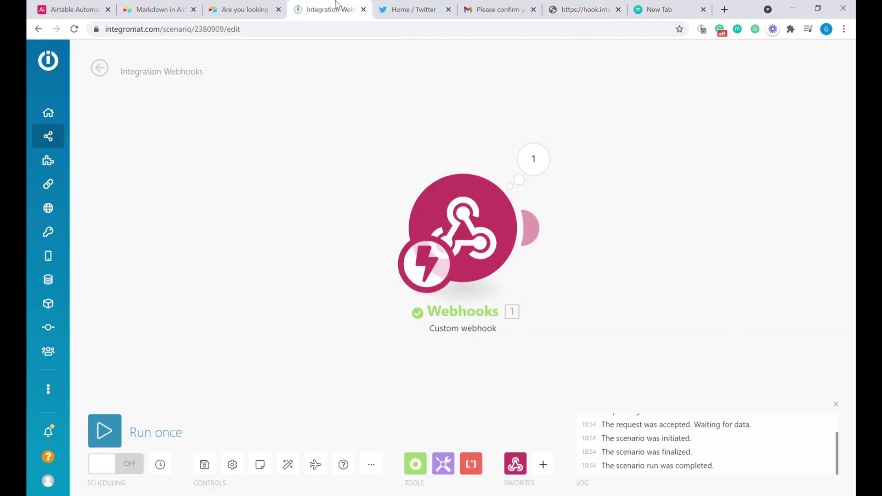
Inspect the webhook's output bundle and its received record code
click(416, 184)
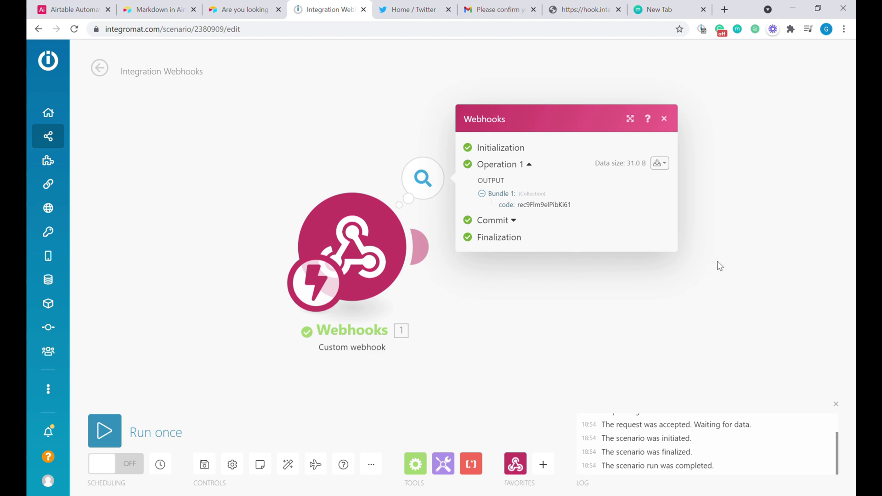
drag(740, 257, 671, 269)
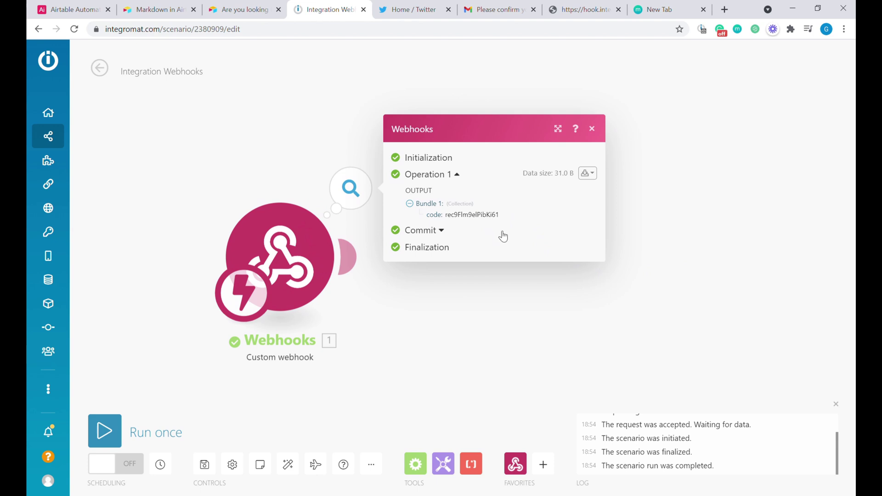
double_click(470, 218)
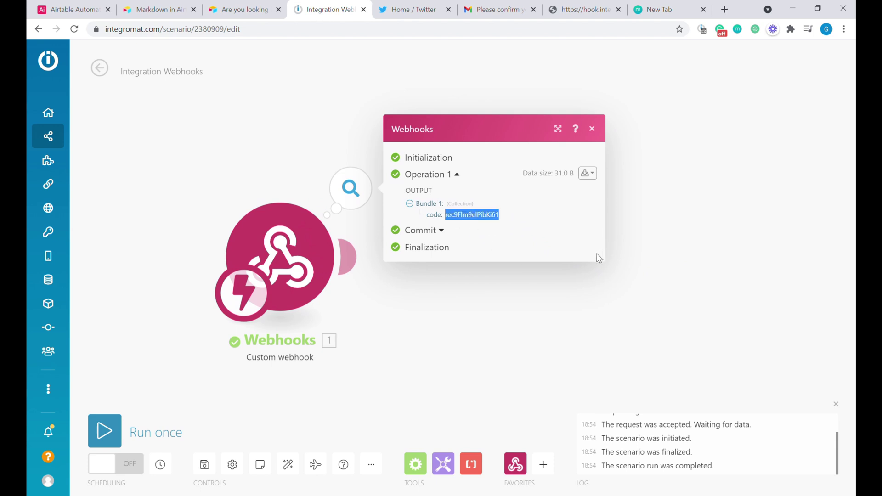
click(593, 129)
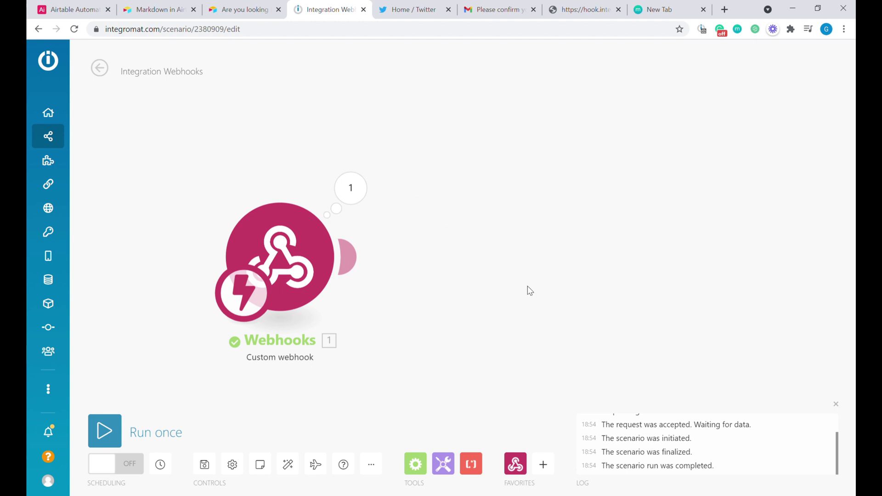
Add an Airtable Search Records module on the Airtable Automations base, Table 1, then return to Airtable
click(350, 256)
text(air)
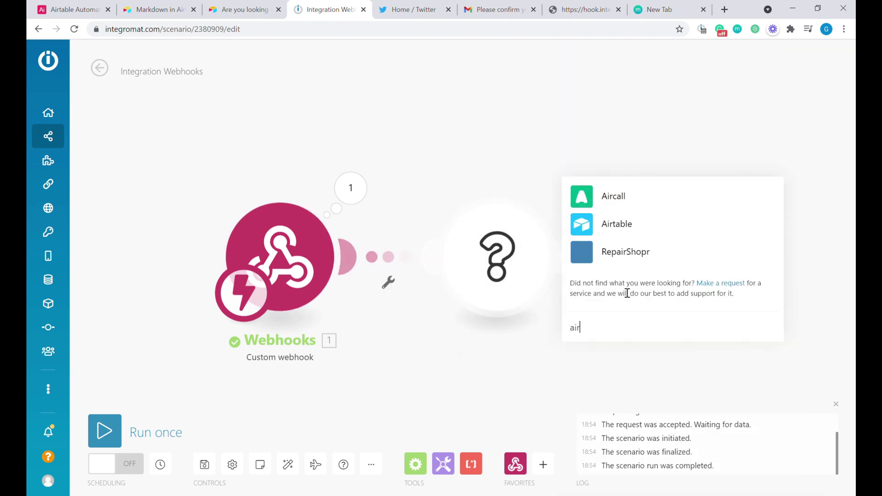
click(602, 222)
click(618, 152)
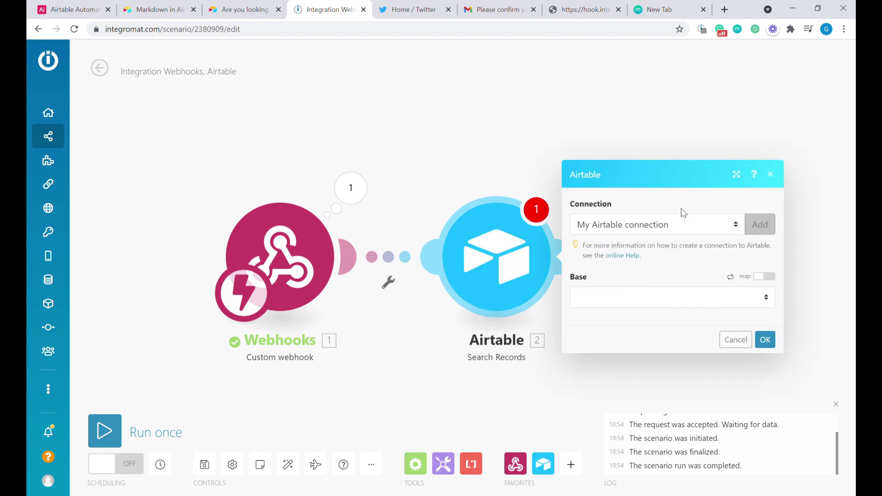
click(643, 297)
click(654, 321)
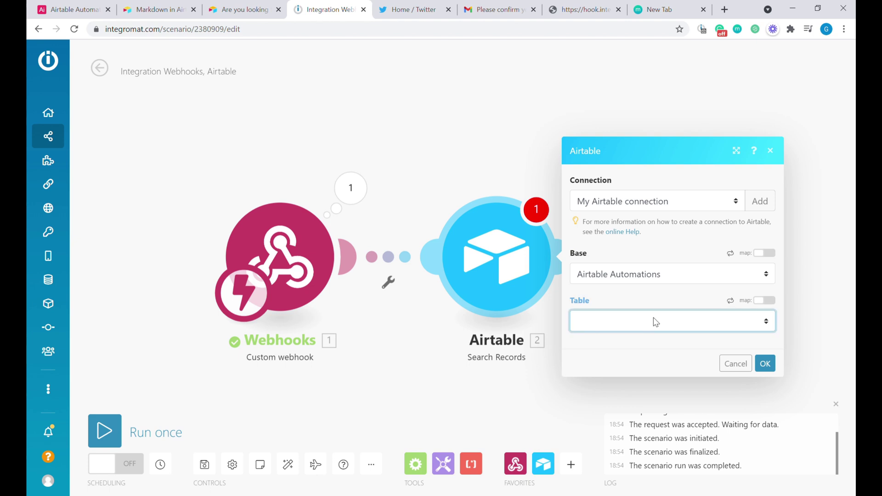
click(645, 360)
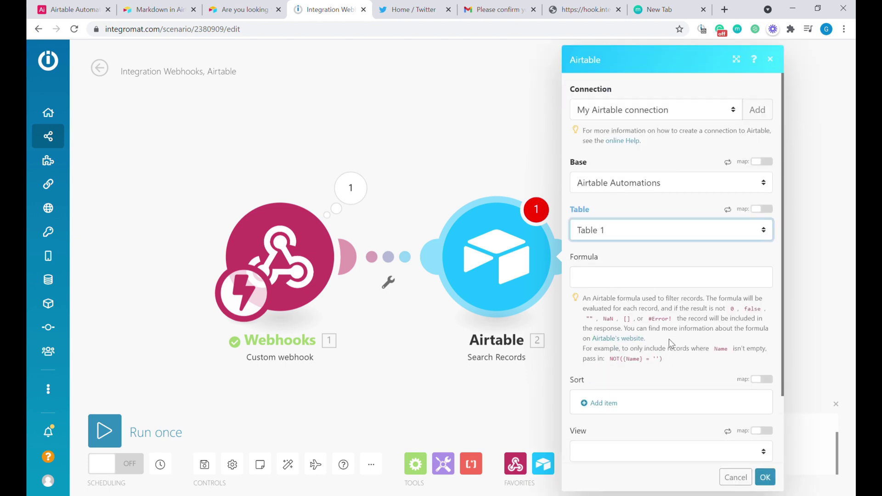
drag(664, 359, 610, 361)
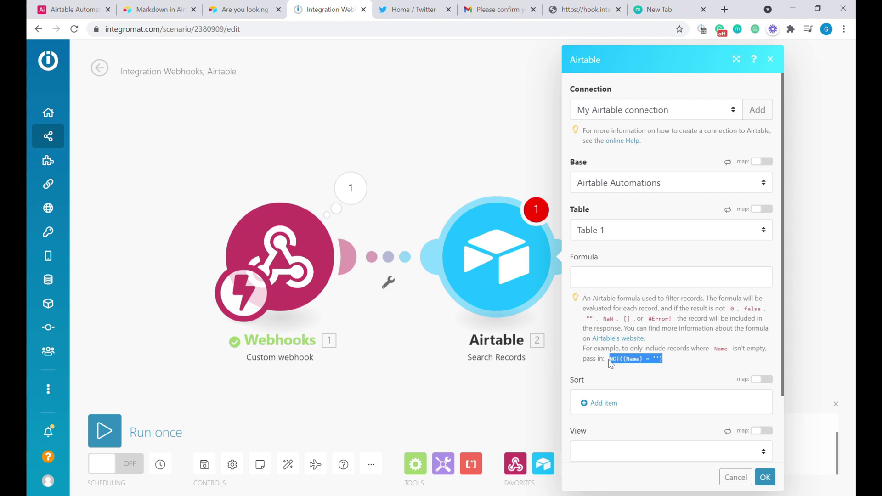
click(73, 9)
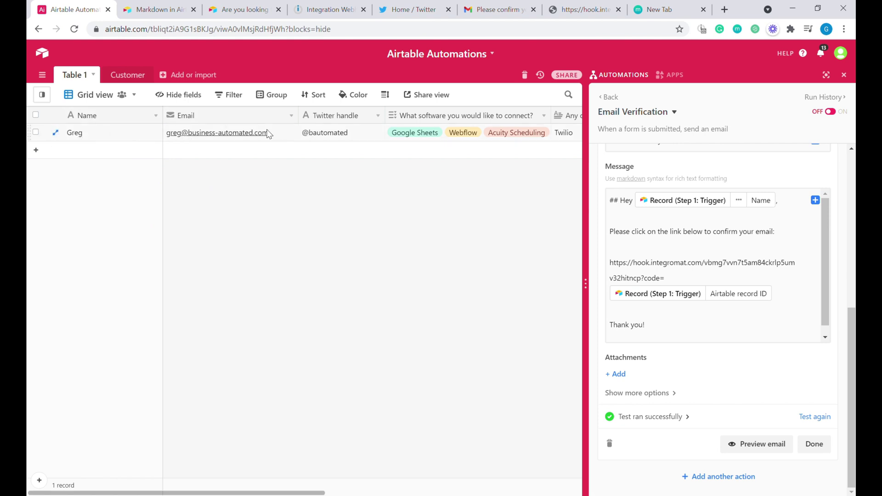
Copy the RECORD_ID() formula from a temporary formula field left of Email, then discard the field
right_click(208, 110)
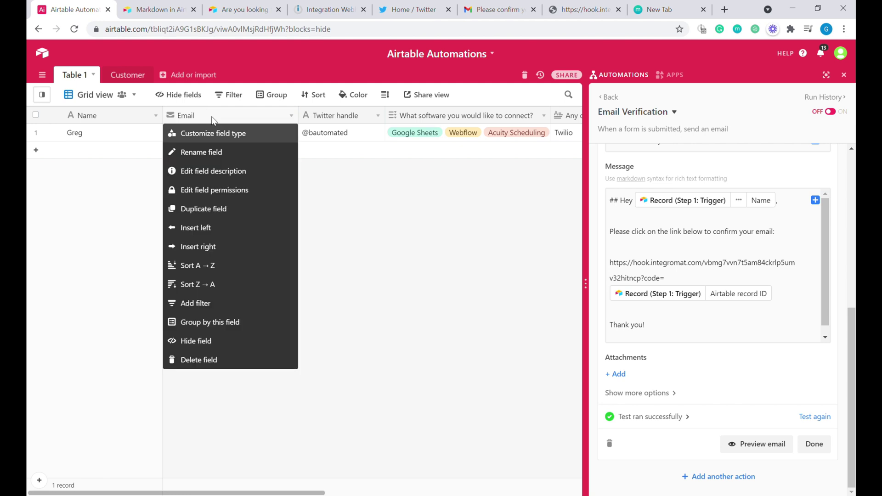
click(240, 234)
text(red)
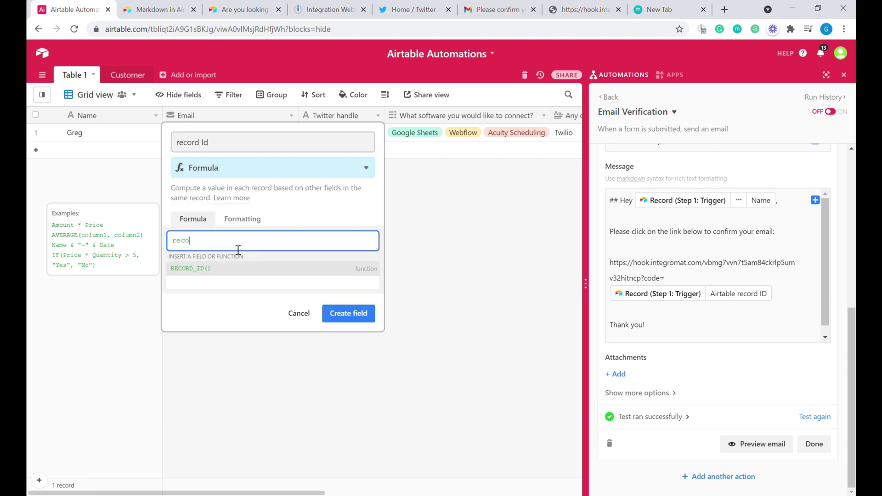
key(Return)
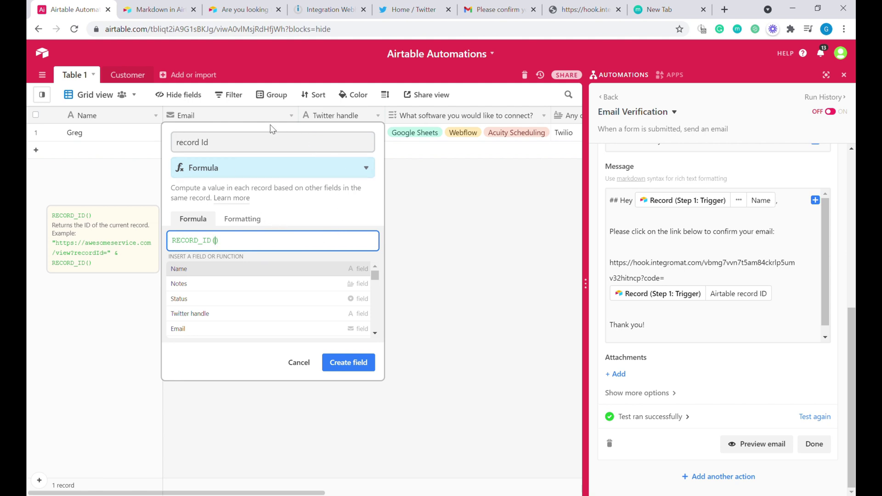
click(240, 248)
drag(227, 247, 176, 248)
key(ctrl+c)
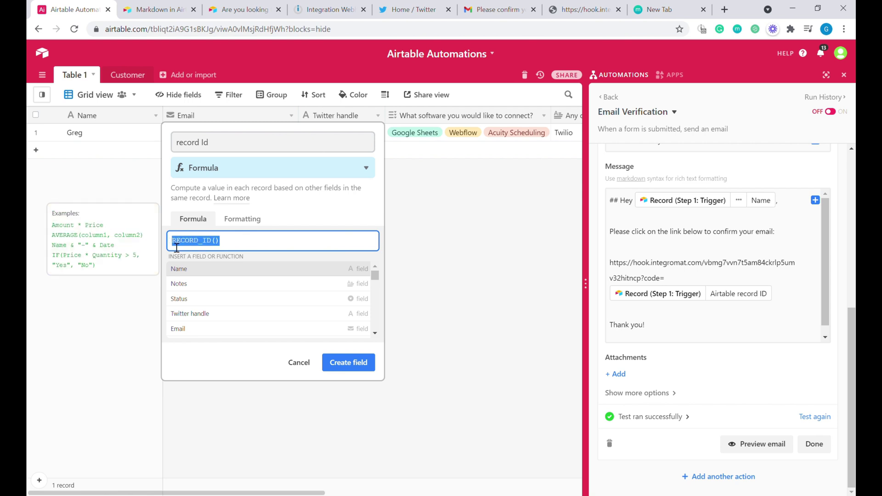
click(299, 364)
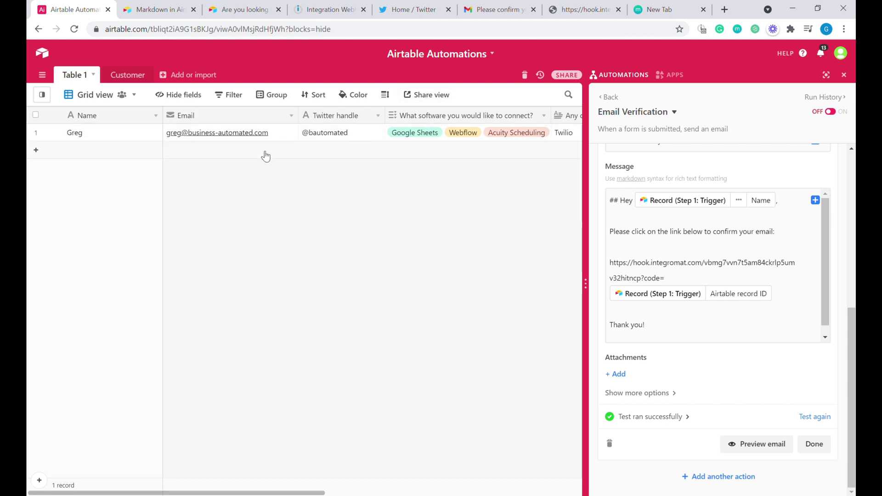
Set the Airtable Search Records filter formula to RECORD_ID()="{1. code}" using the webhook's code
click(333, 7)
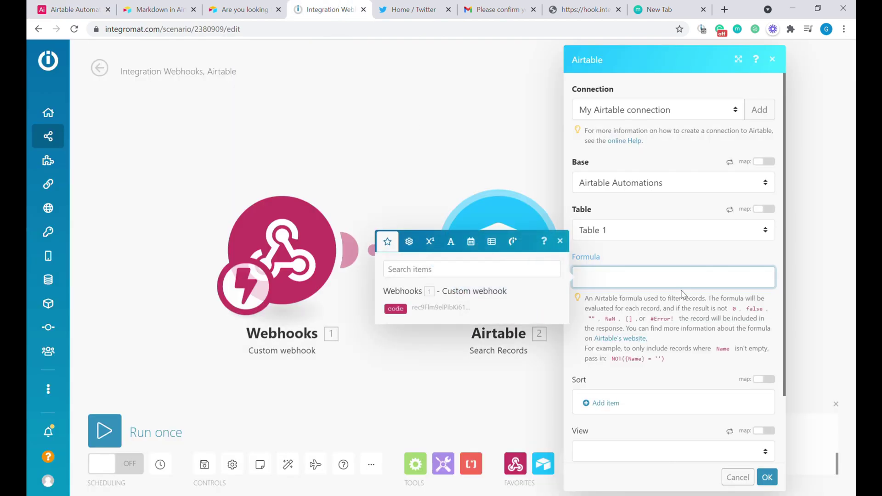
key(ctrl+v)
click(396, 308)
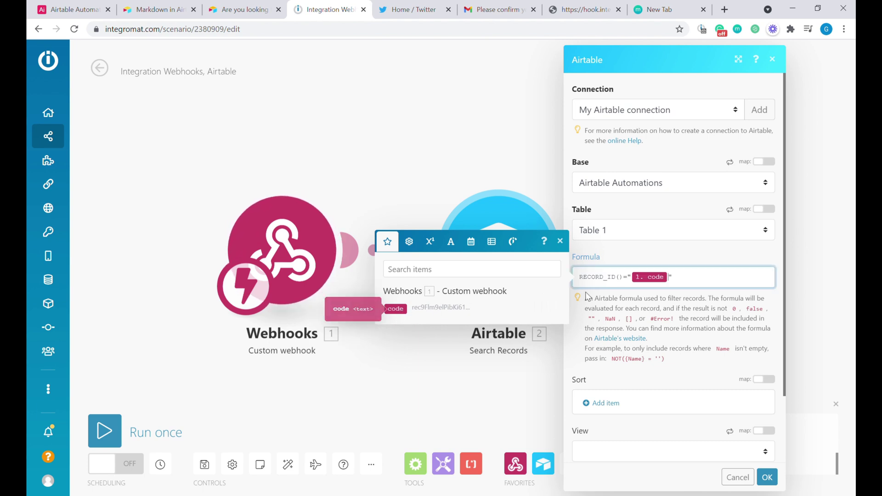
drag(579, 284, 715, 284)
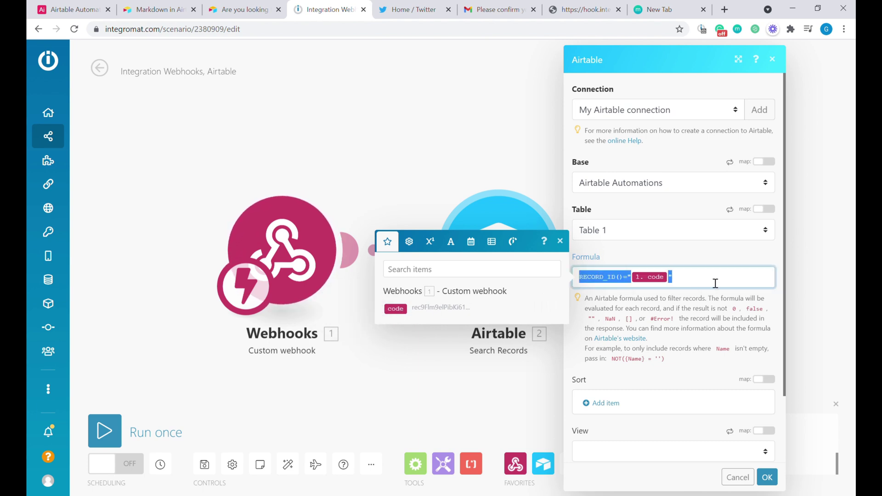
click(633, 281)
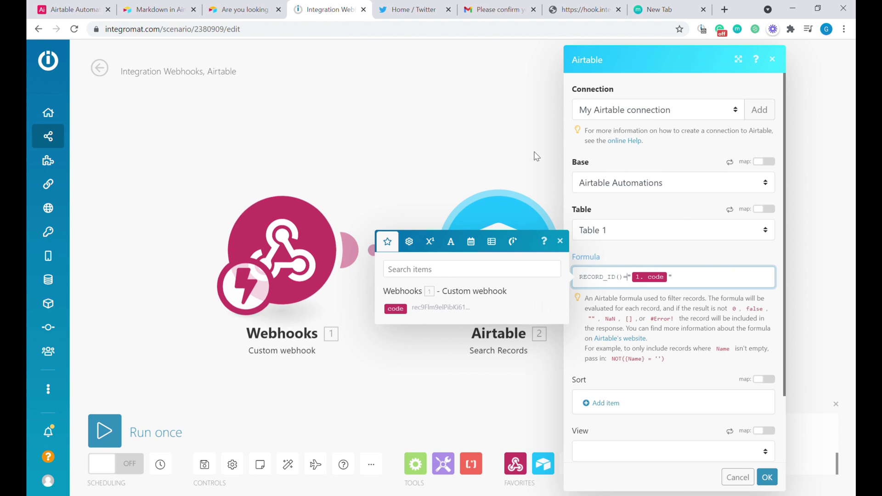
scroll(699, 340, down, 2)
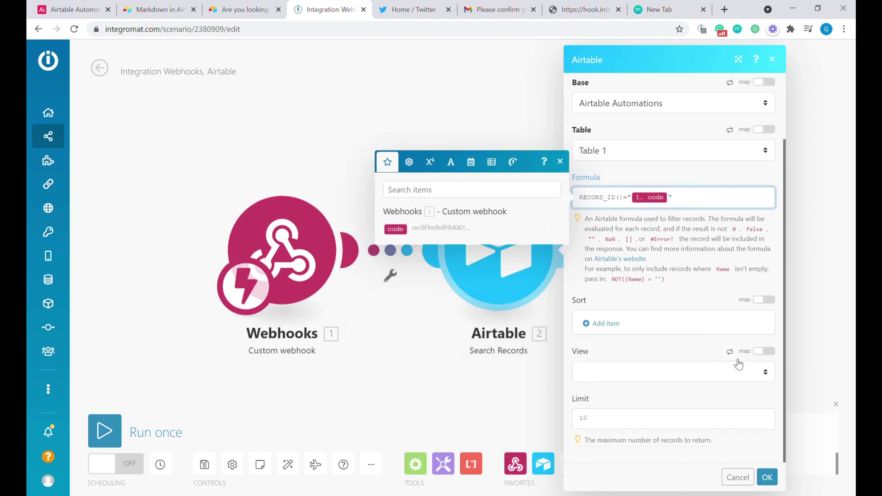
Save the Airtable search settings and start a single test run of the scenario
click(766, 477)
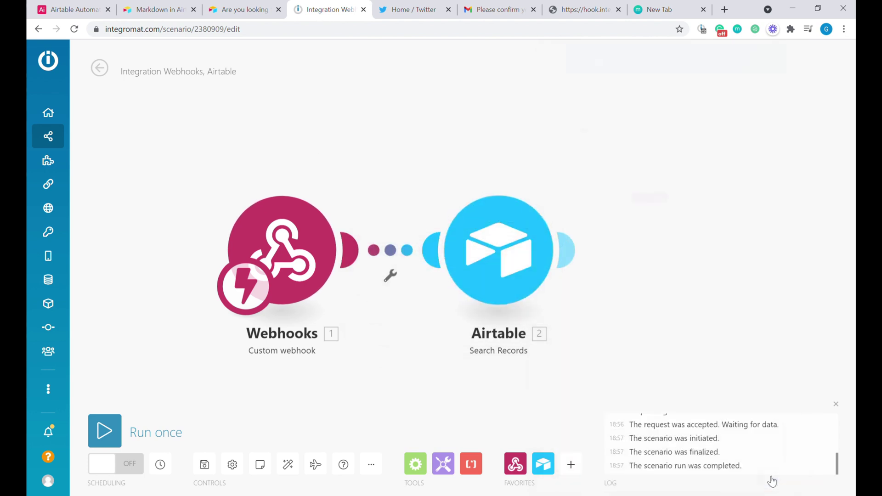
drag(670, 266, 538, 249)
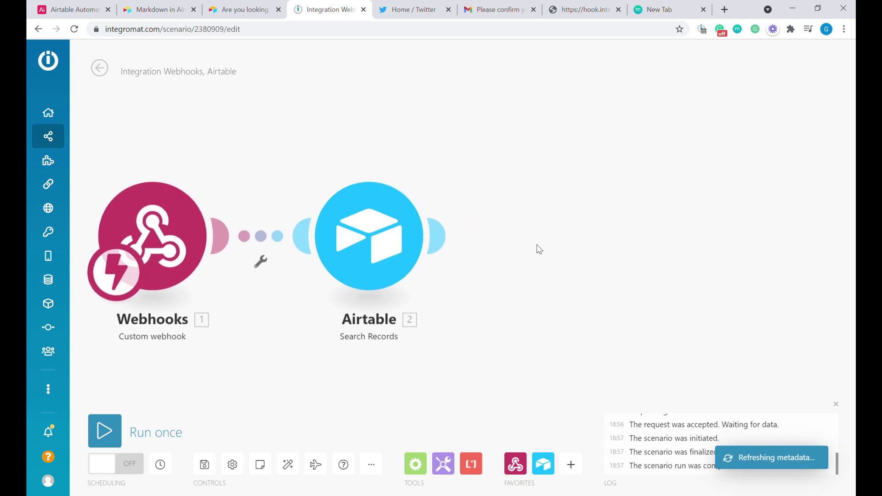
click(115, 430)
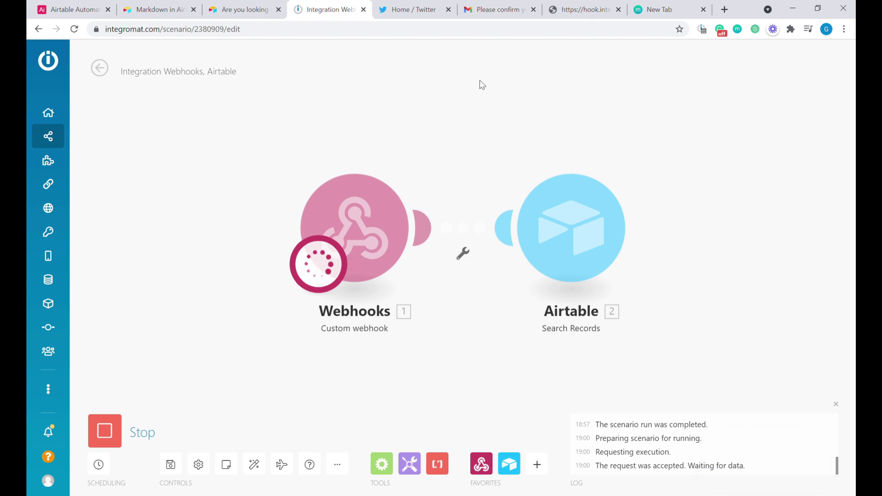
Trigger the webhook from the Gmail confirmation link and inspect the record Search Records returned
click(493, 9)
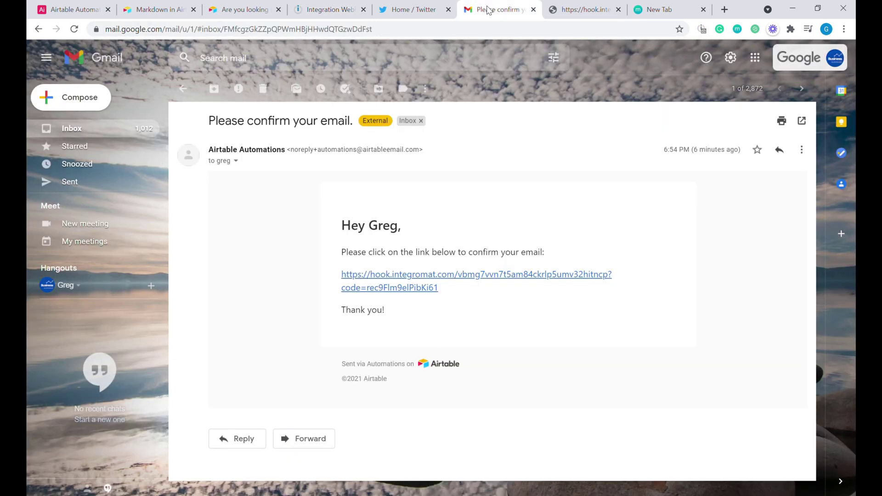
click(470, 282)
click(291, 9)
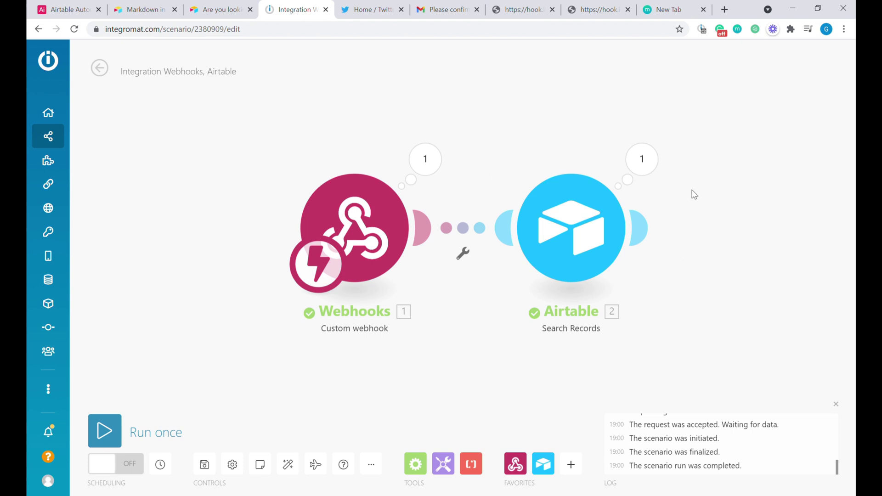
click(507, 188)
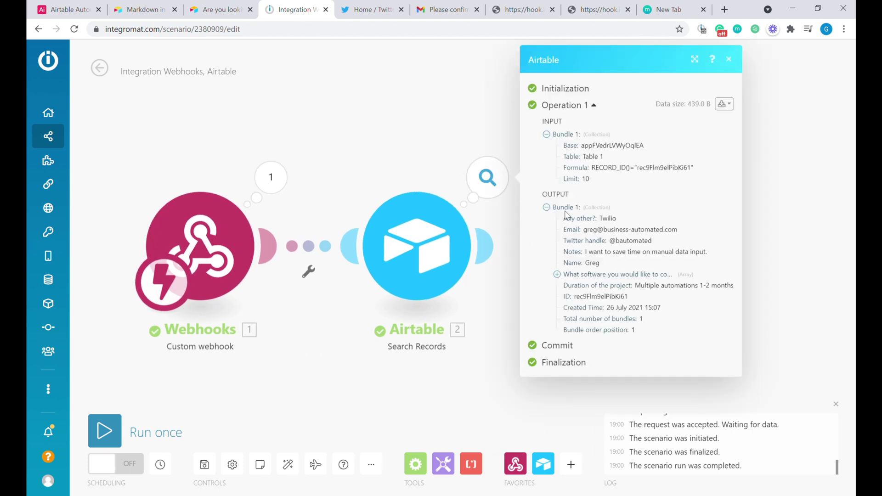
click(508, 273)
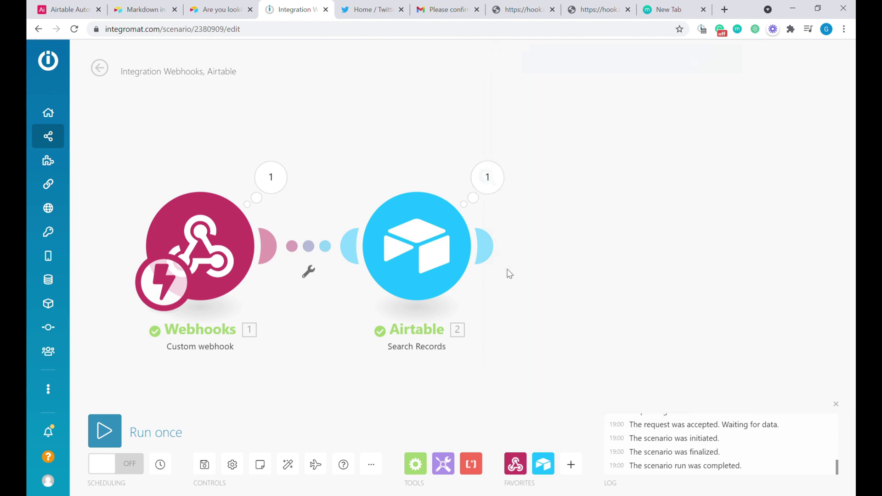
Add an Airtable Update a Record module on My Airtable connection and Airtable Automations base, starting on Status
click(546, 464)
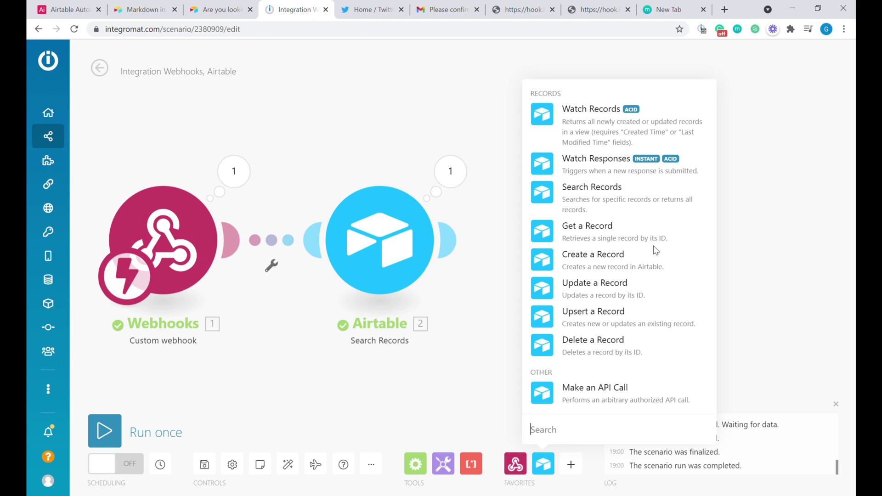
click(618, 290)
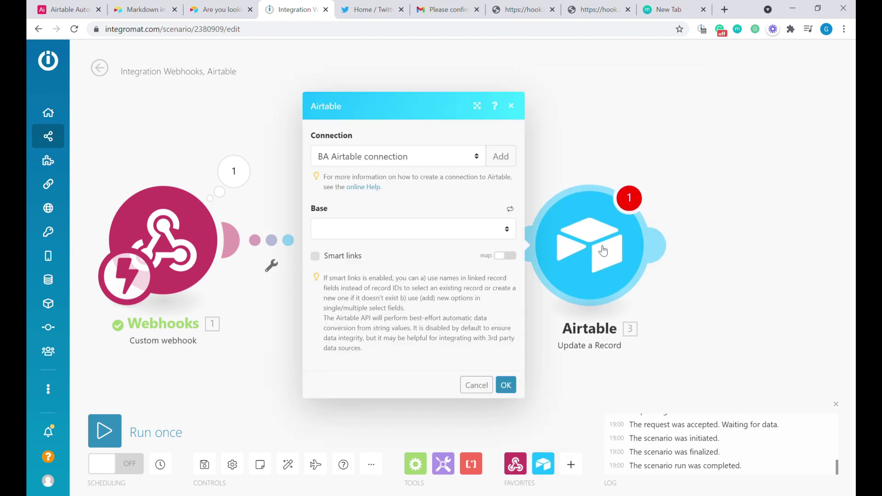
click(437, 159)
click(437, 178)
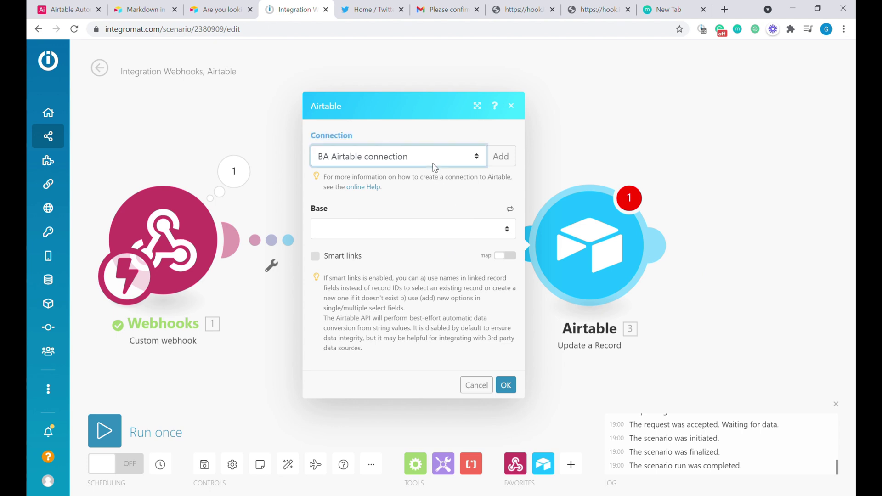
click(464, 228)
click(413, 257)
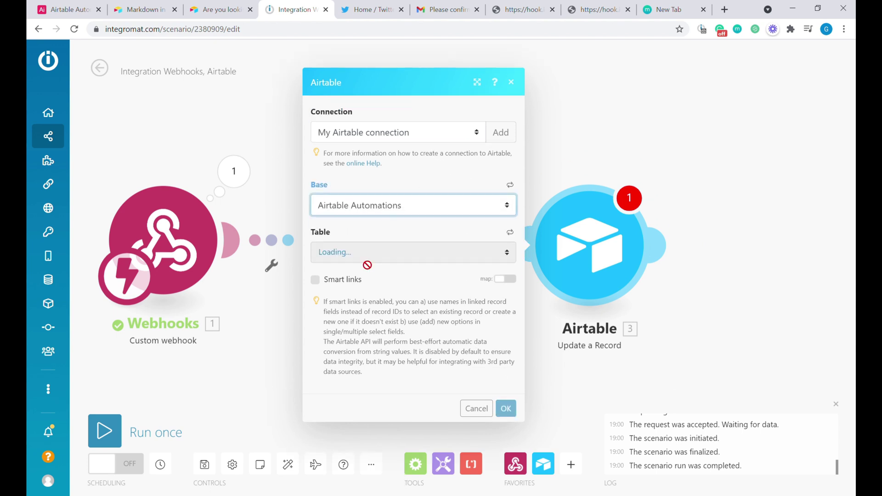
scroll(418, 301, down, 10)
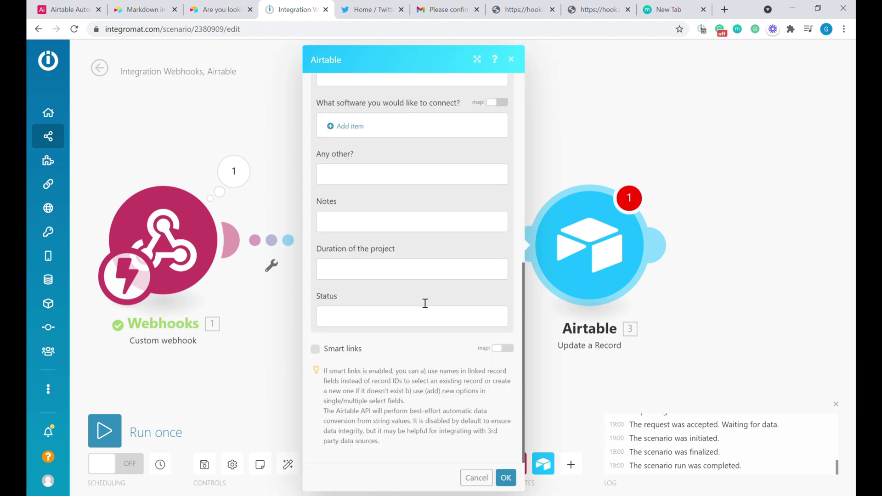
click(368, 324)
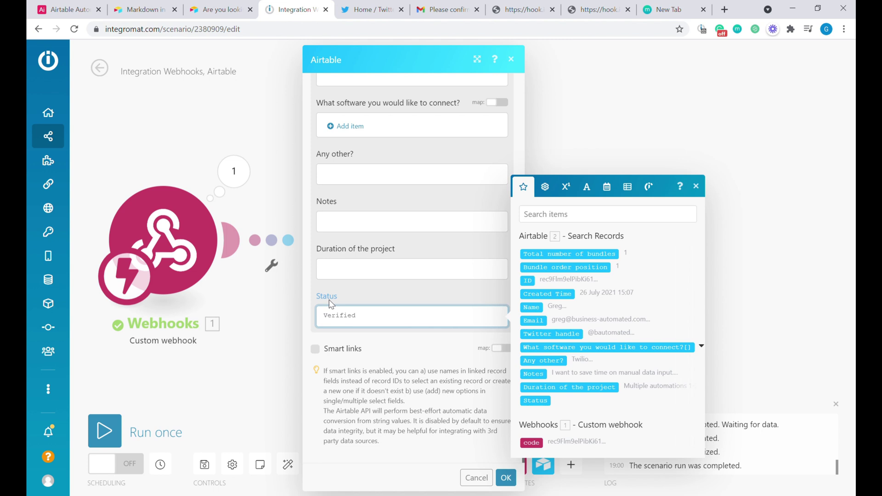
Copy the exact 'Verified' option name from the Airtable Status field's type settings
click(82, 5)
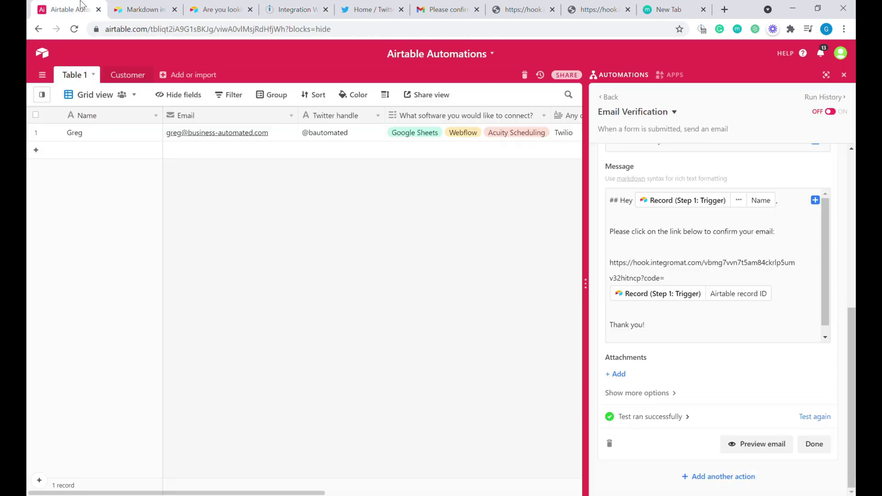
click(514, 132)
key(Right)
key(Right)
key(Right)
key(Right)
right_click(519, 115)
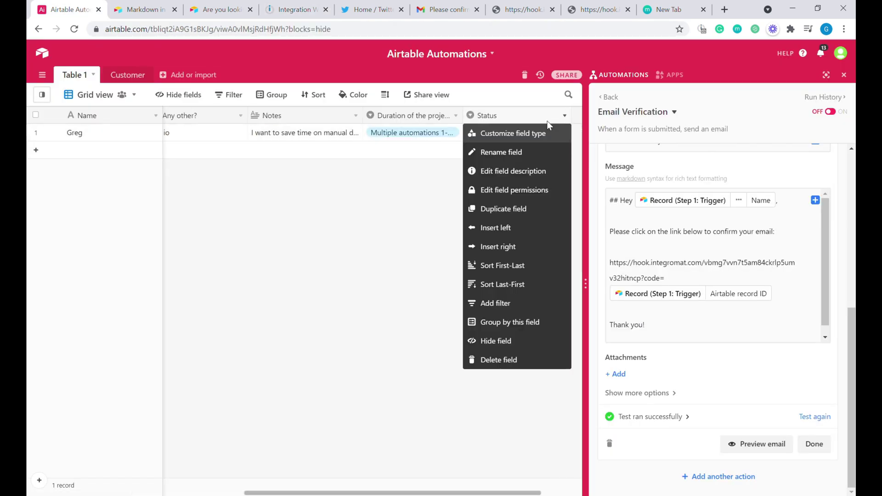
click(522, 134)
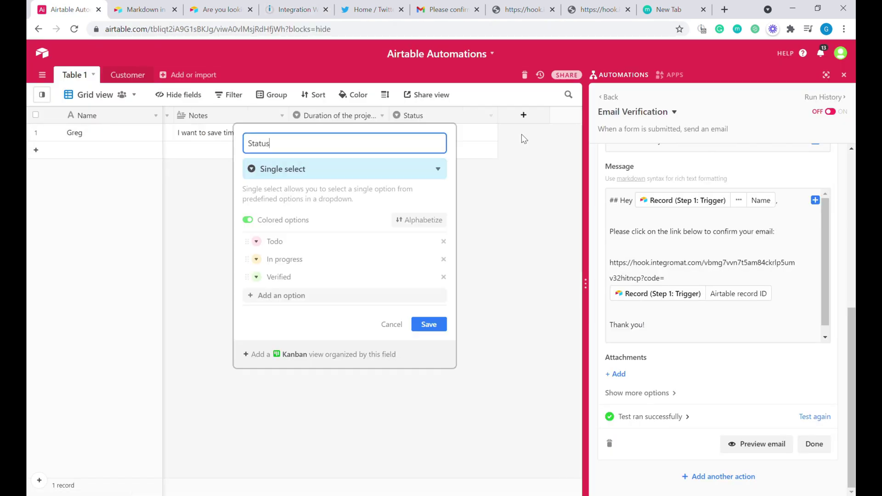
click(306, 282)
drag(324, 282, 169, 286)
key(ctrl+c)
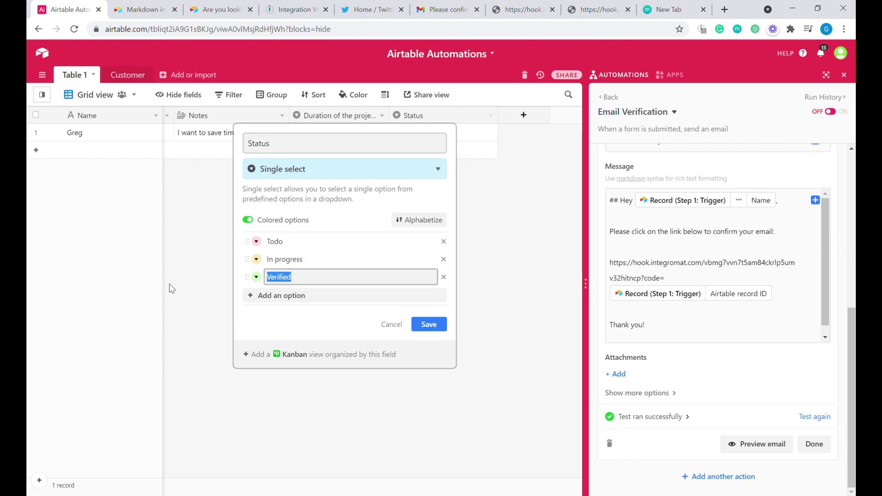
click(273, 11)
Replace the Update a Record Status value with the pasted 'Verified'
drag(358, 315, 323, 316)
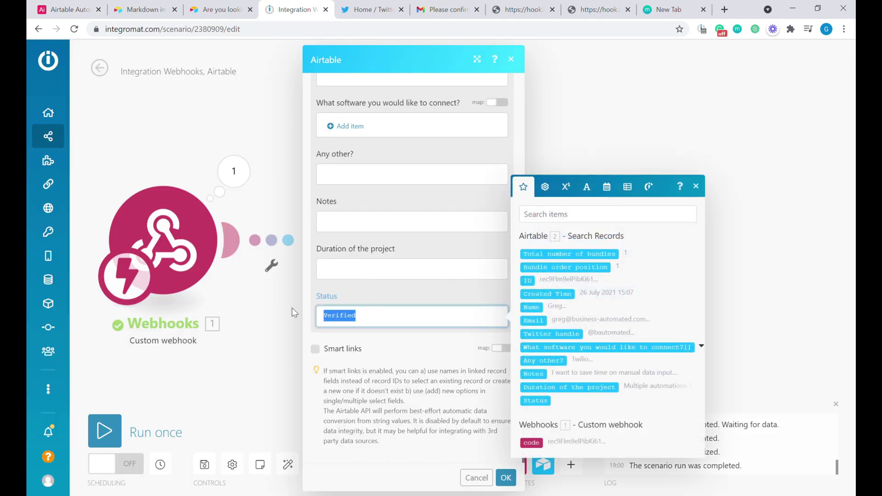
key(ctrl+v)
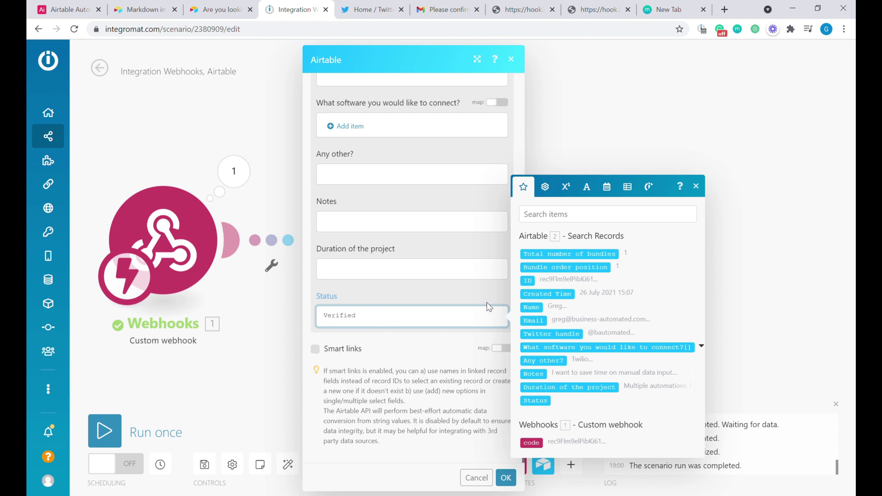
click(505, 478)
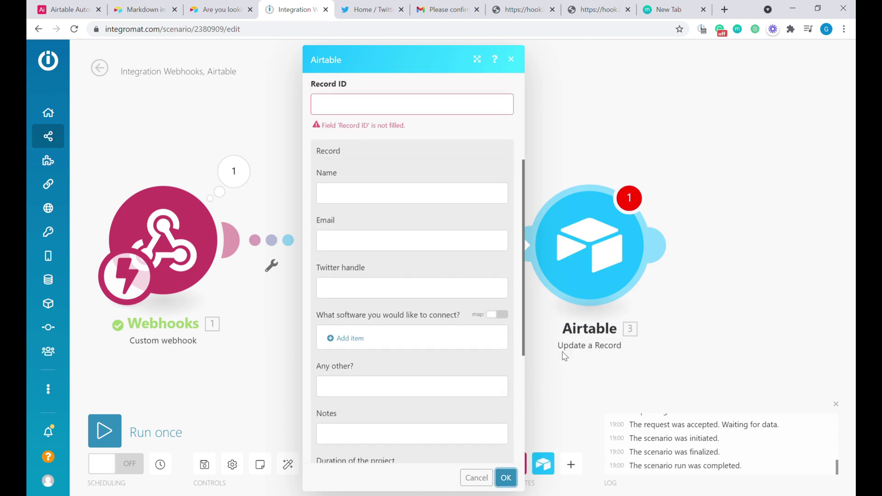
Map Search Records' '2. ID' into Record ID and save the Update a Record module
scroll(368, 252, up, 4)
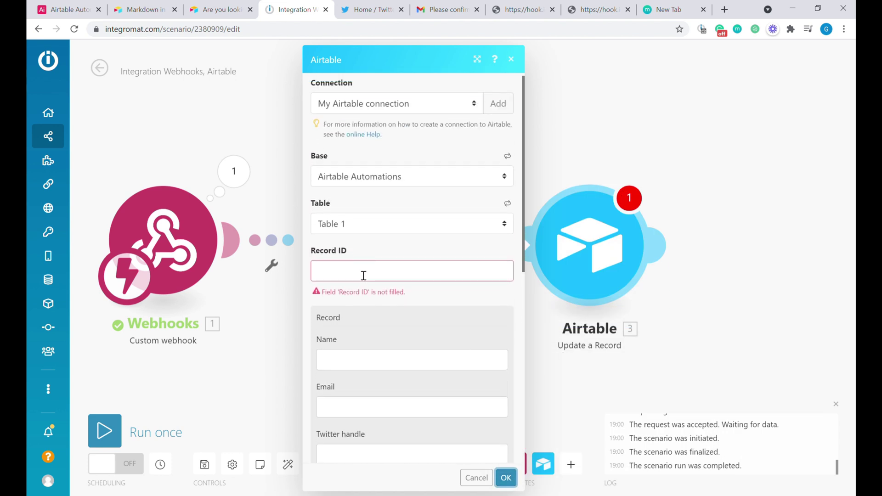
click(362, 275)
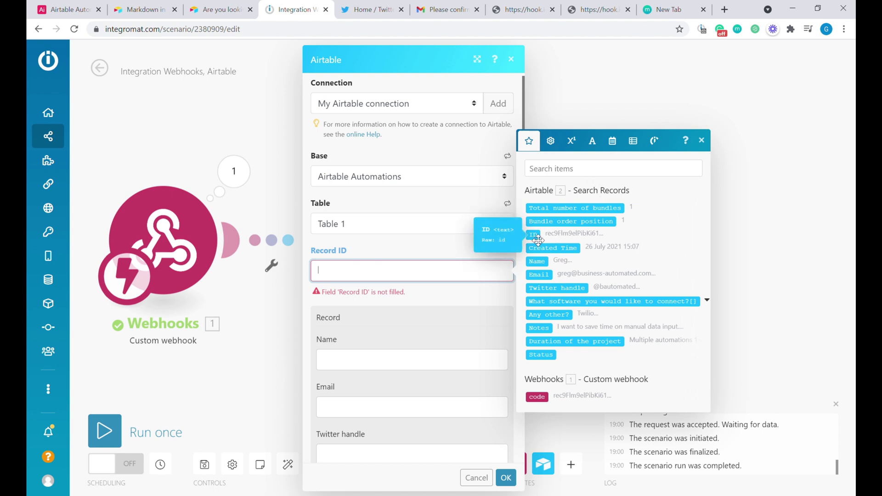
click(533, 235)
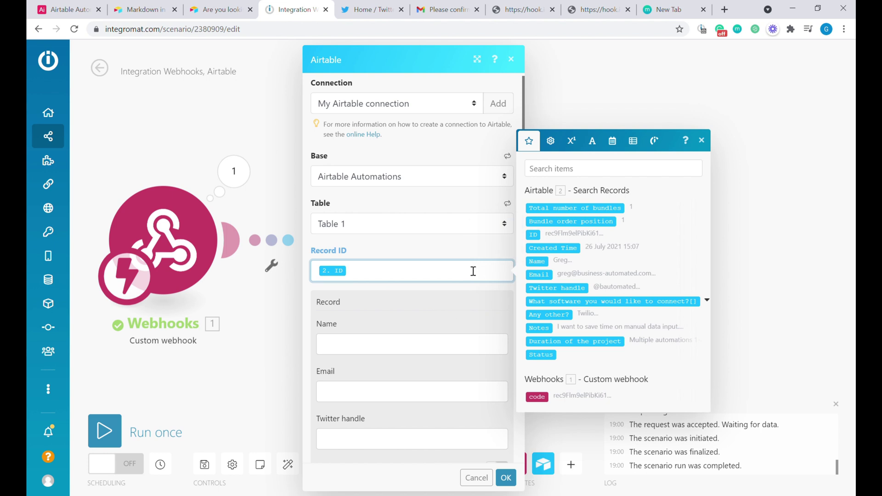
key(Return)
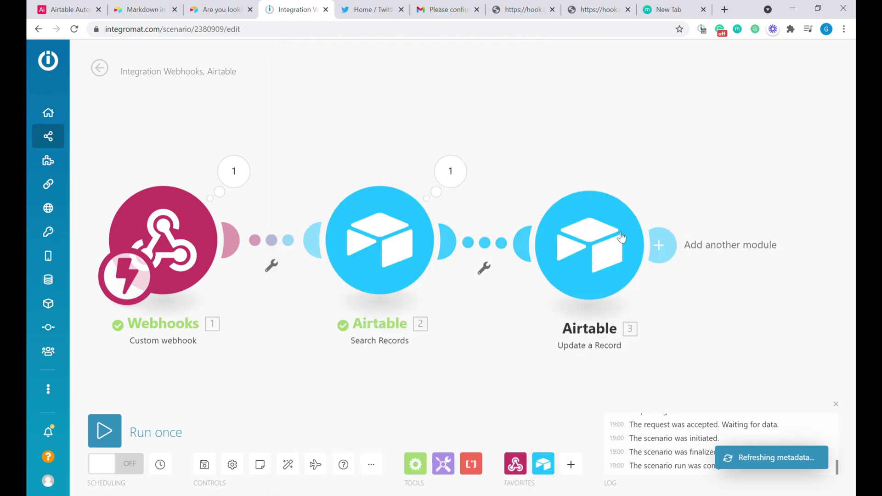
Add an 'Entry found' filter requiring Total number of bundles equal to 1, then start a test run
click(491, 243)
click(560, 243)
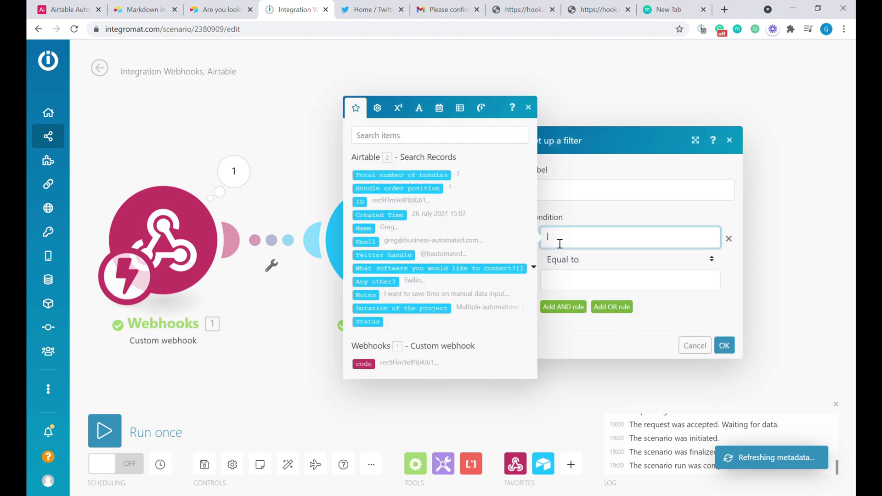
click(432, 175)
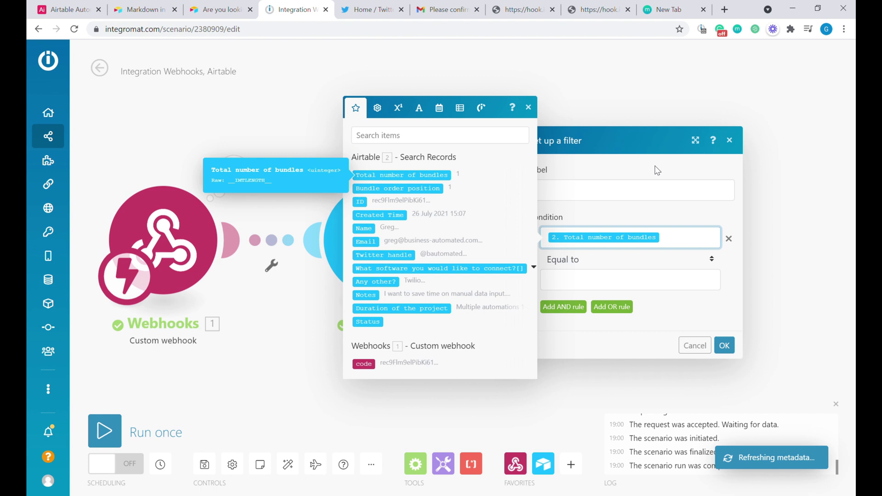
click(569, 284)
click(604, 192)
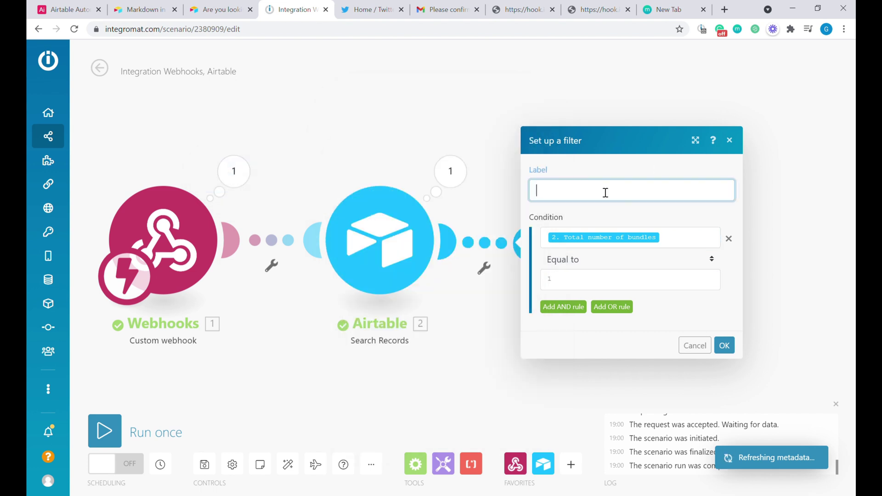
text(Entry found)
key(Return)
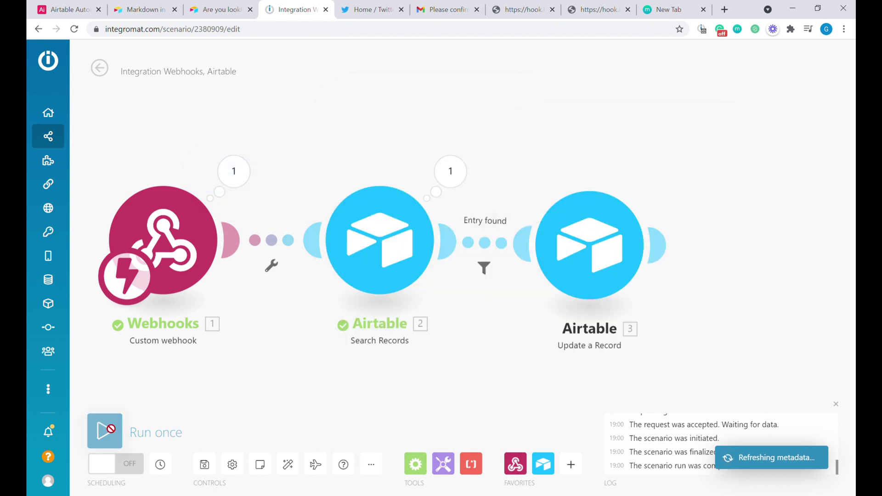
click(105, 430)
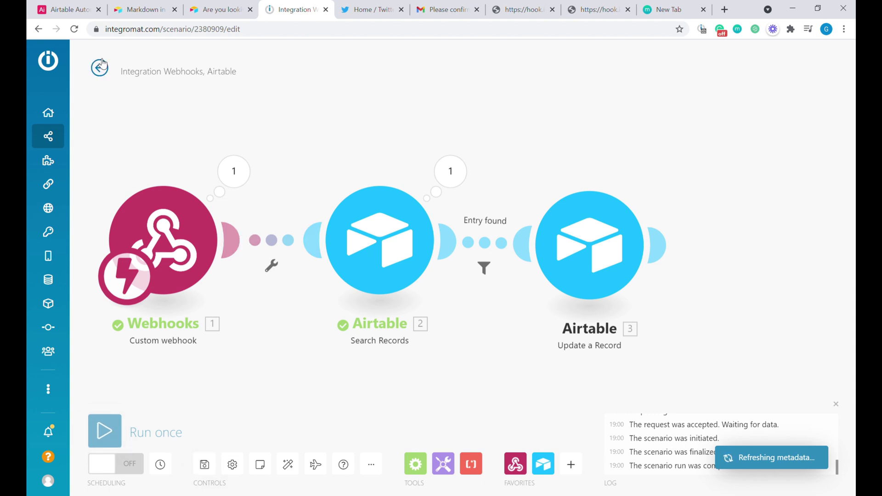
click(455, 6)
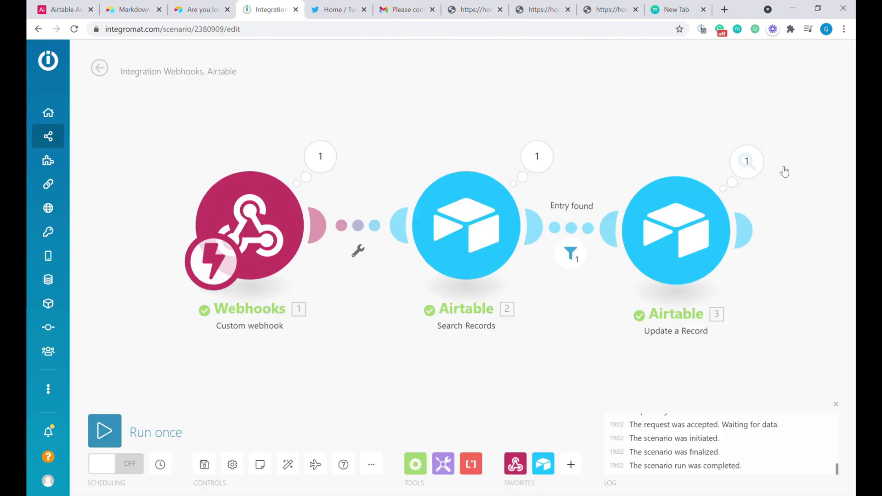
Save the Airtable Status field settings and confirm the record's Status reads Verified
click(57, 5)
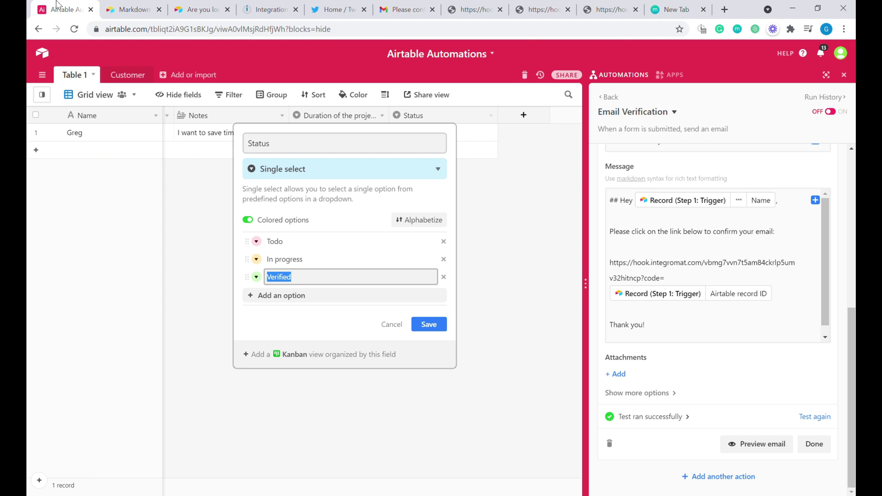
click(429, 324)
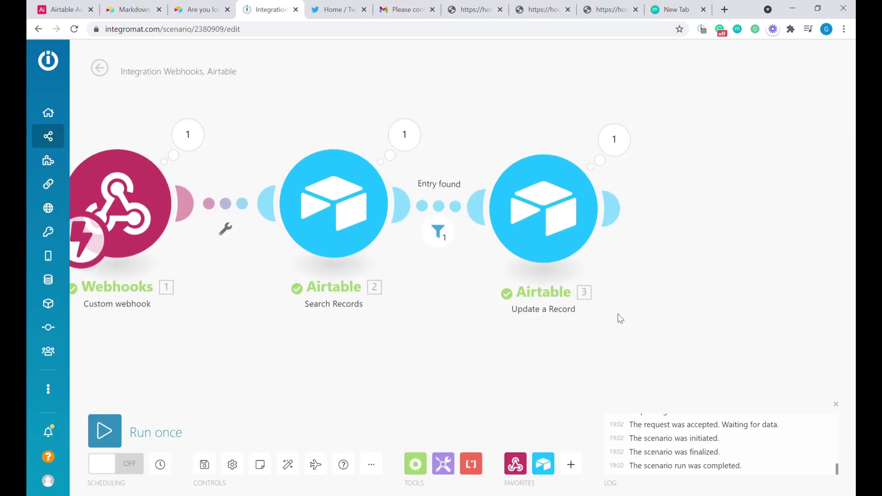
Add a Webhook response with body 'Thank you your emails has been verified. We will contact your shortly' and save the scenario
click(517, 465)
click(571, 398)
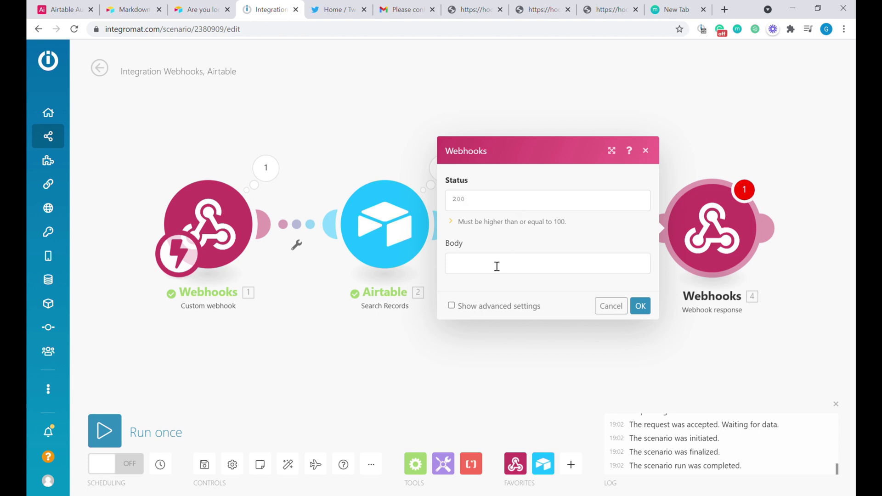
click(475, 272)
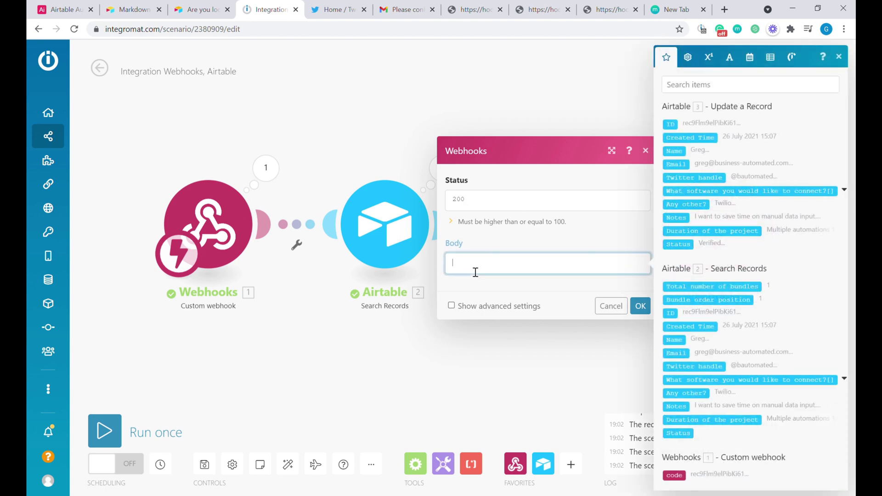
text(Thank you your emails has been verified. We will contact yo)
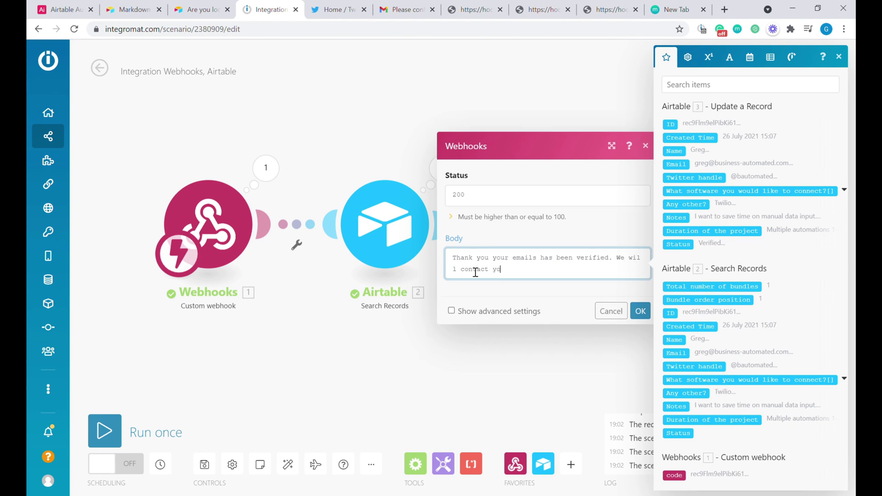
text(ur shortly.)
click(640, 311)
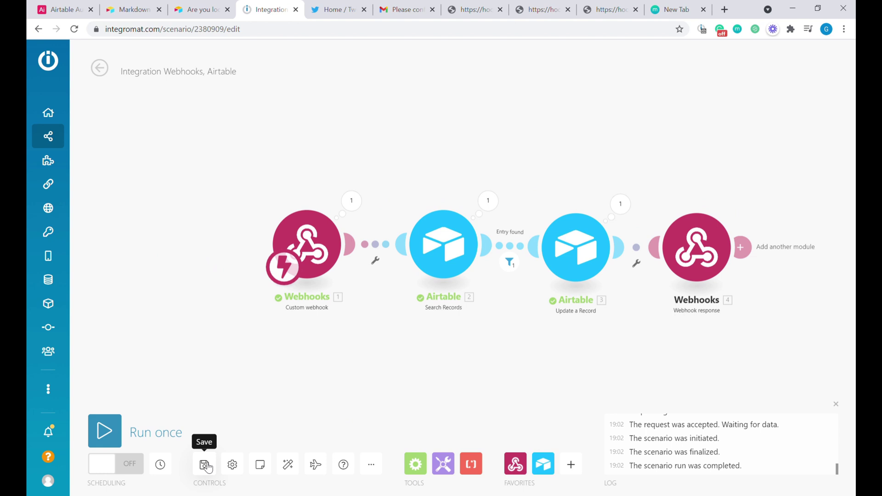
click(206, 465)
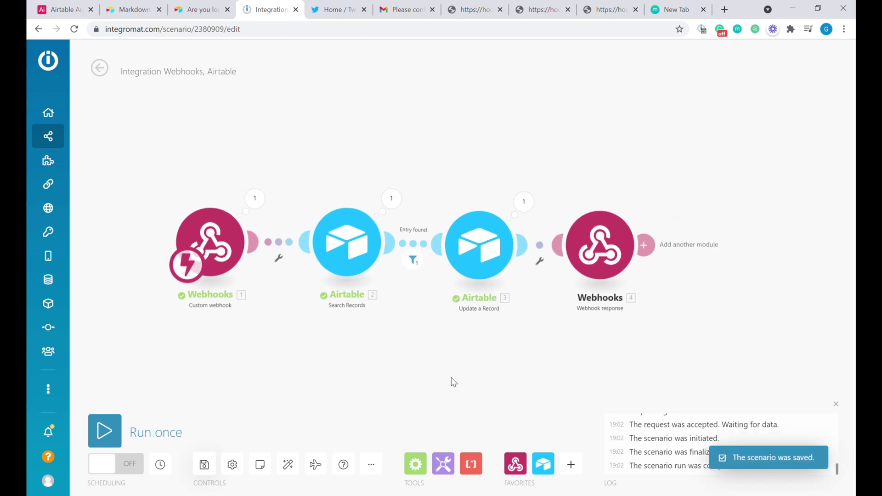
Check the Airtable base and webhook result page, then return to the Gmail 'Please confirm your email' message
click(69, 9)
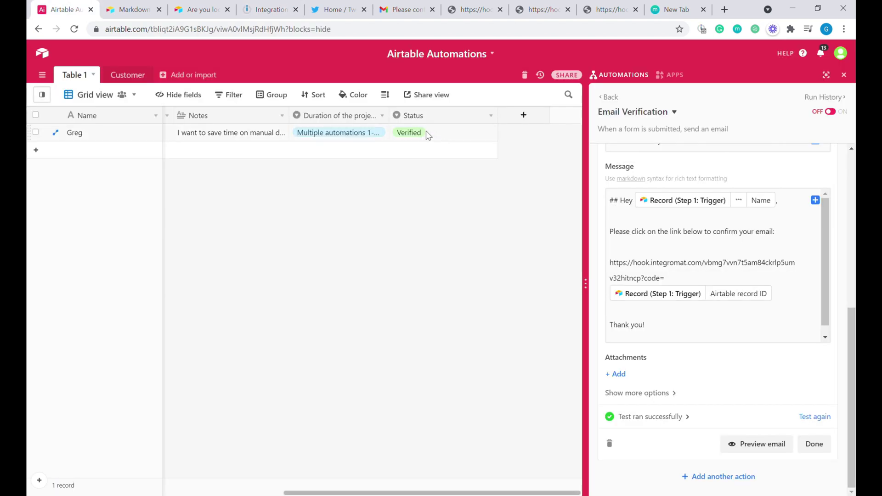
click(463, 10)
click(397, 10)
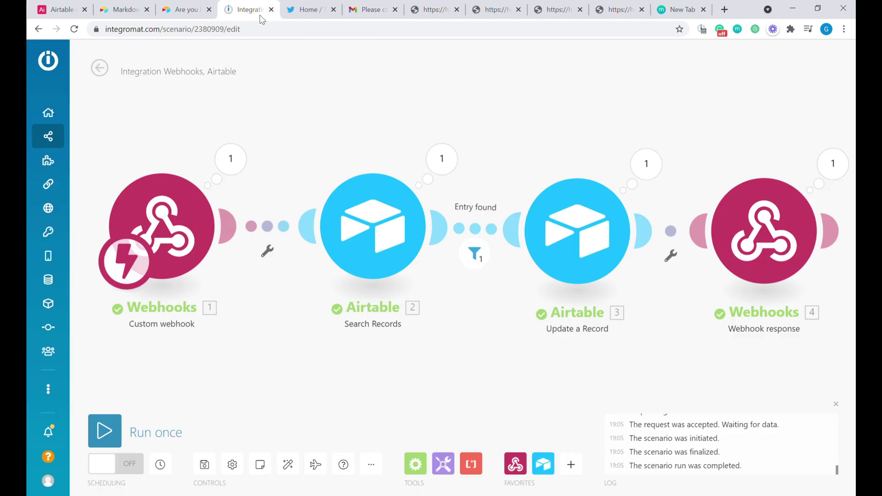
Set the Integromat webhook response module's status to 303
click(258, 10)
click(807, 226)
click(512, 205)
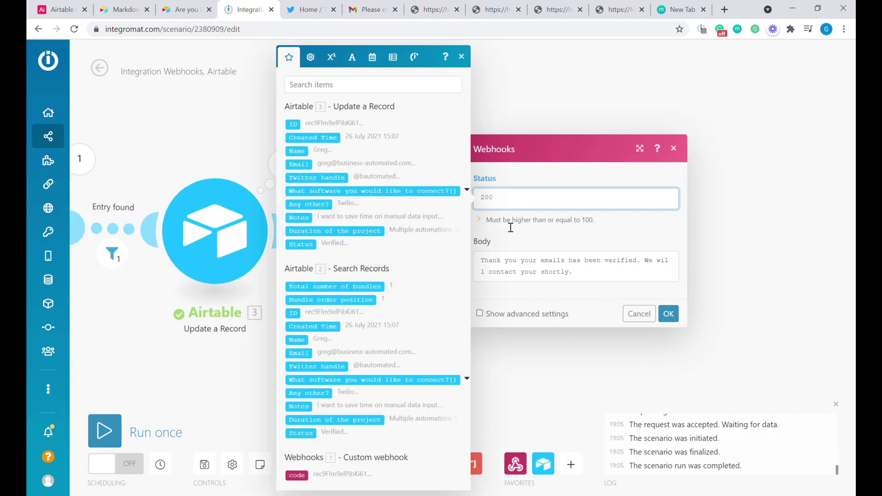
click(510, 227)
double_click(511, 198)
text(303)
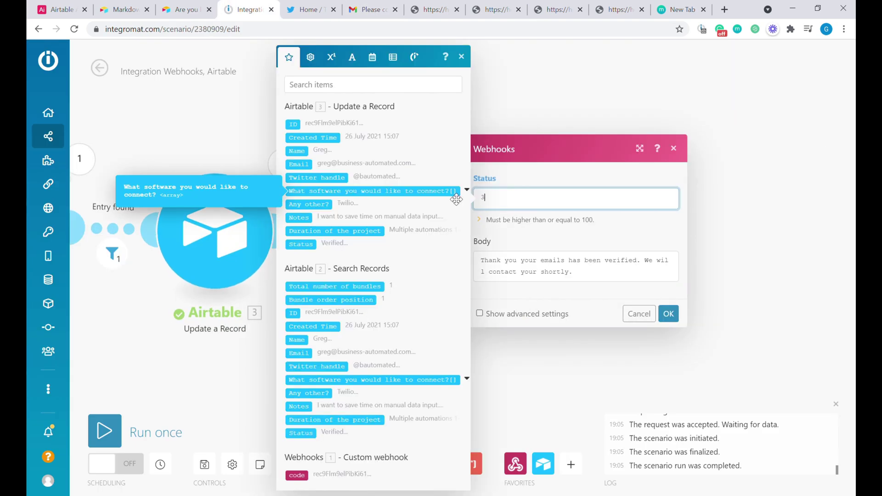
click(524, 314)
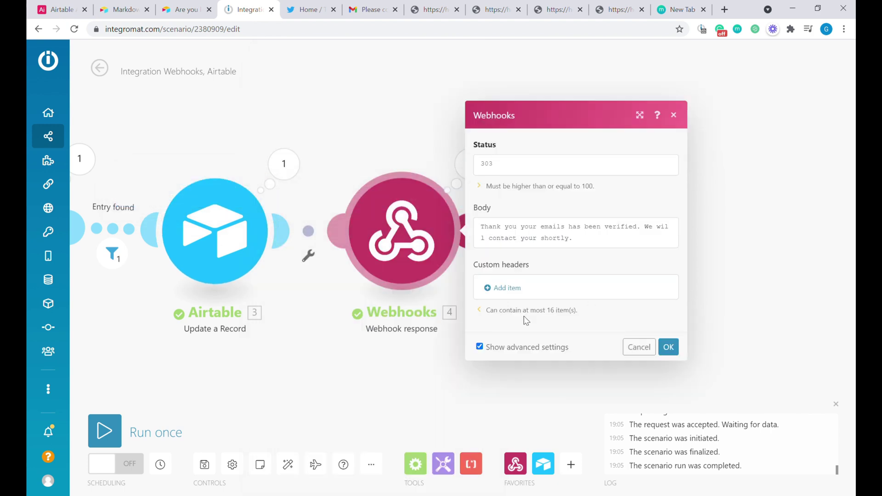
click(502, 288)
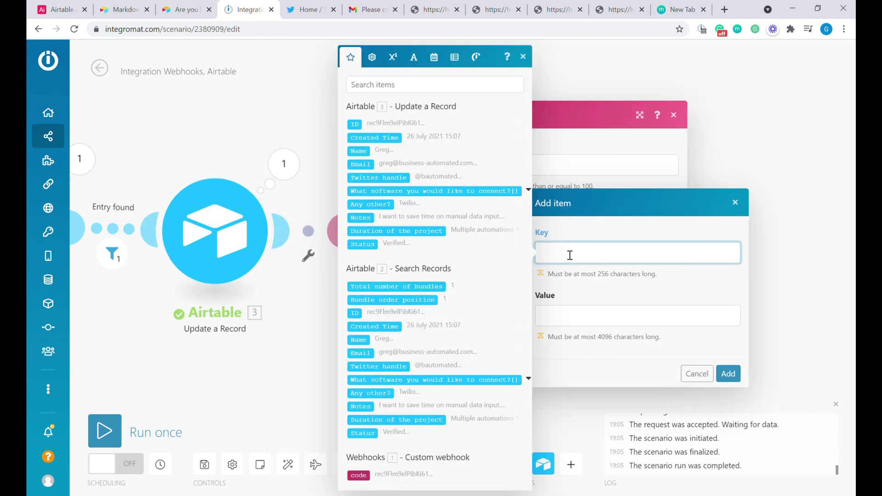
text(Location)
click(569, 318)
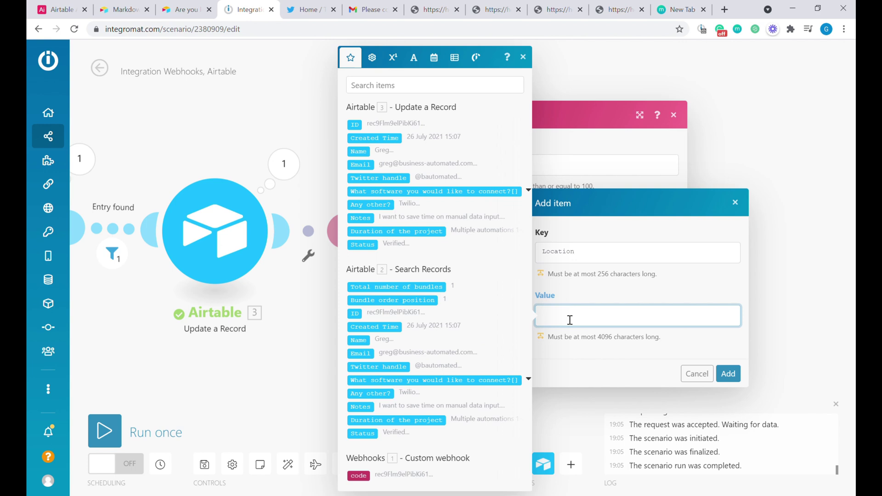
text(https://www.business-automated.com)
click(728, 374)
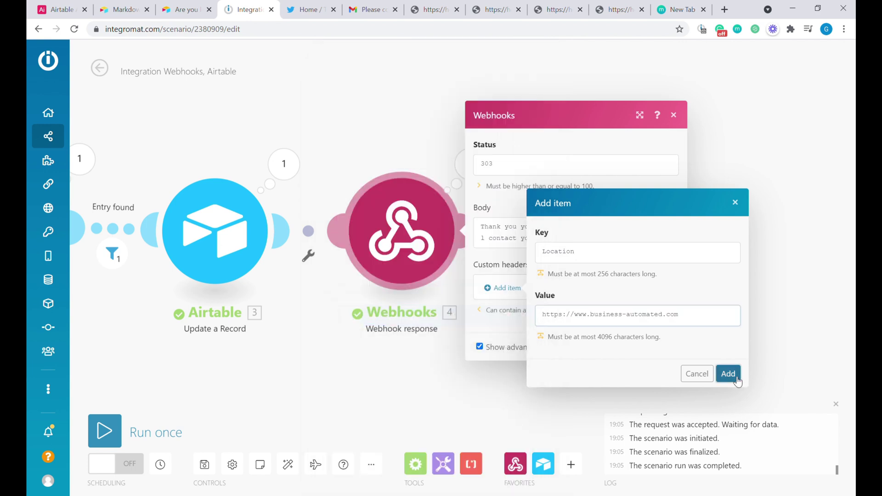
click(667, 365)
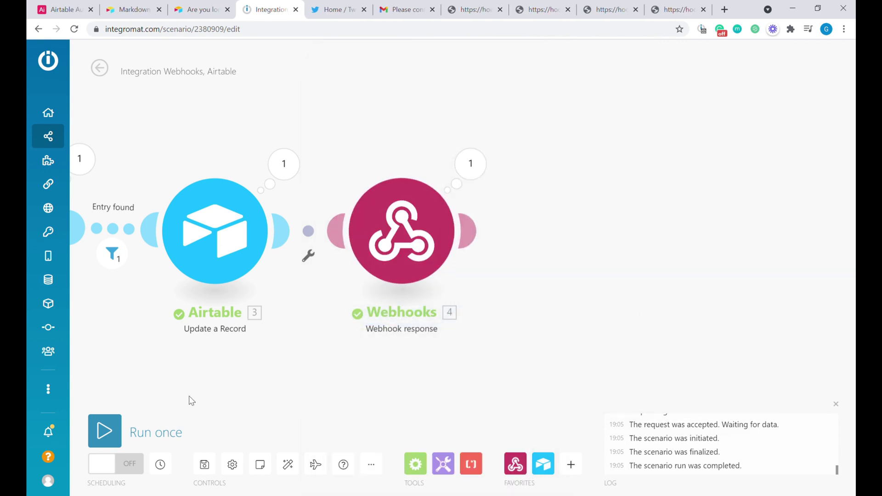
click(110, 428)
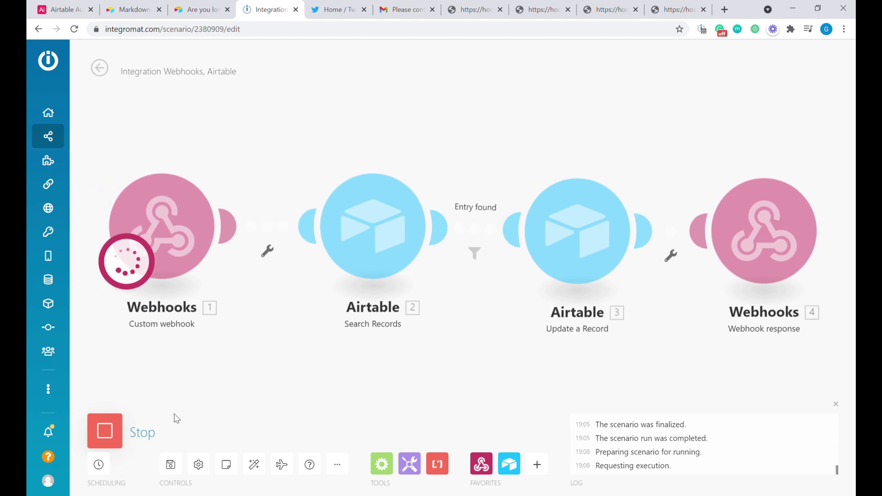
Follow Gmail's confirmation link to the Business Automated homepage, then return to Integromat
click(407, 5)
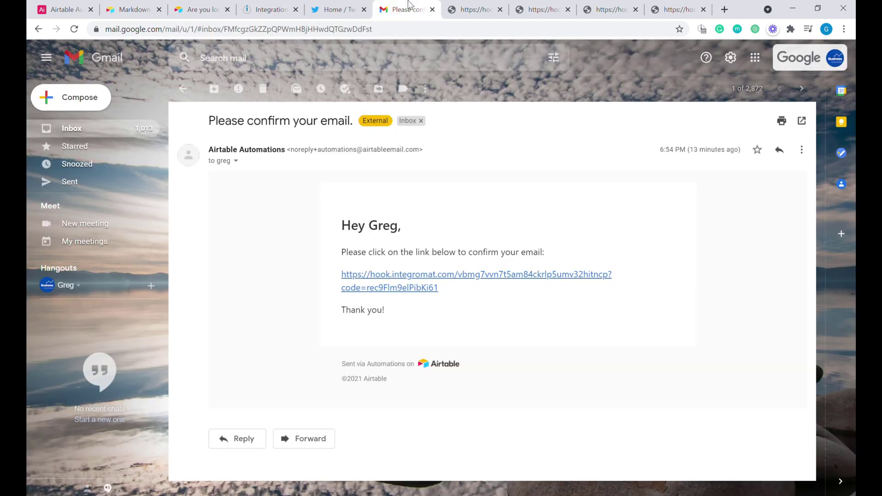
click(408, 288)
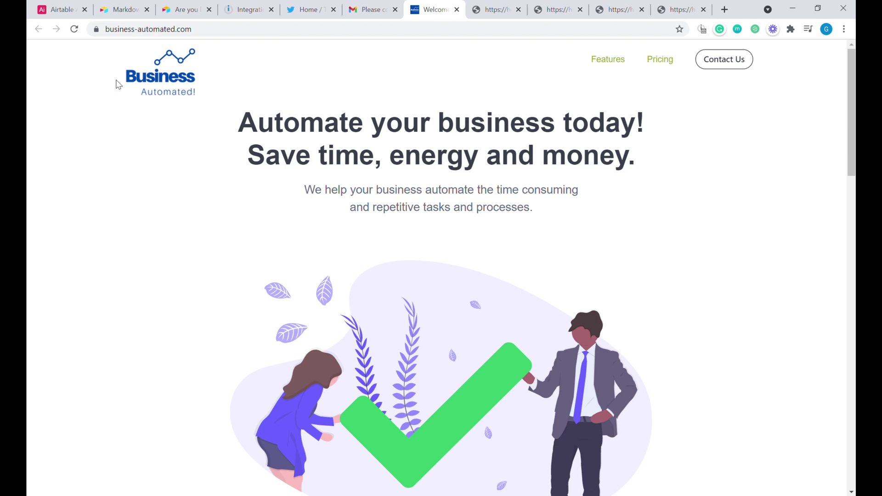
scroll(427, 289, down, 2)
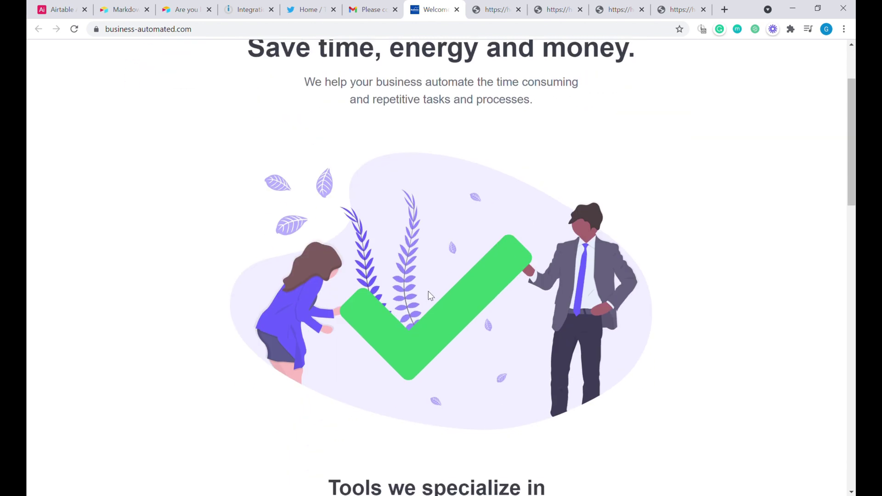
scroll(430, 295, up, 2)
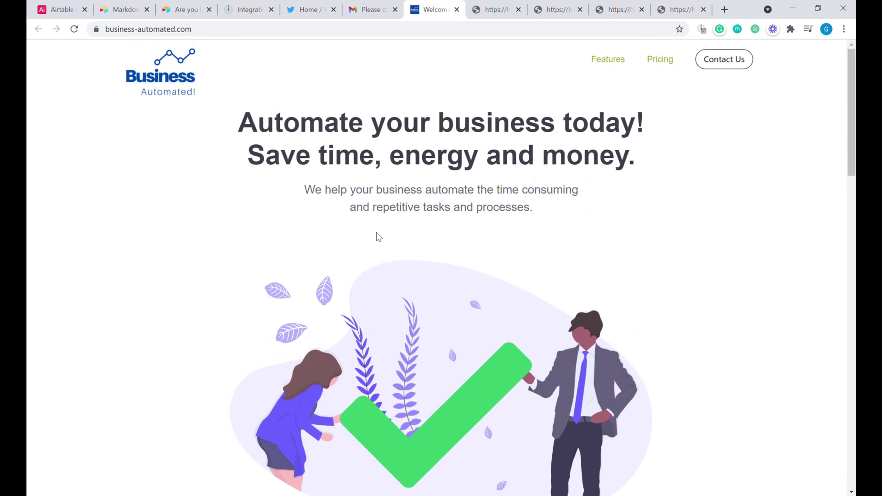
click(240, 11)
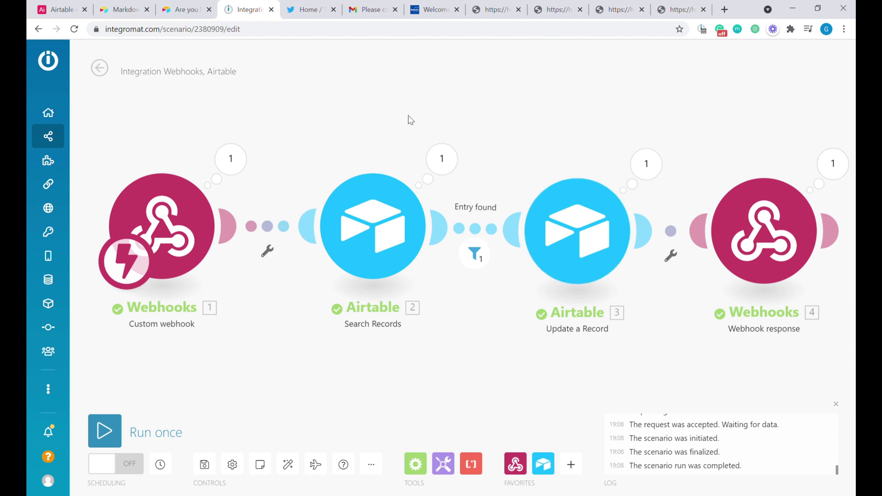
Run the scenario again and load the confirmation link with its record code shortened
click(111, 431)
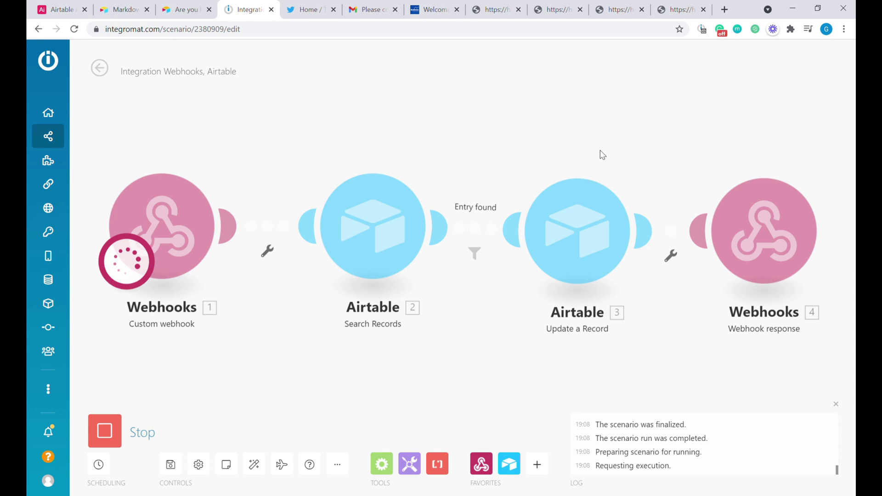
click(376, 9)
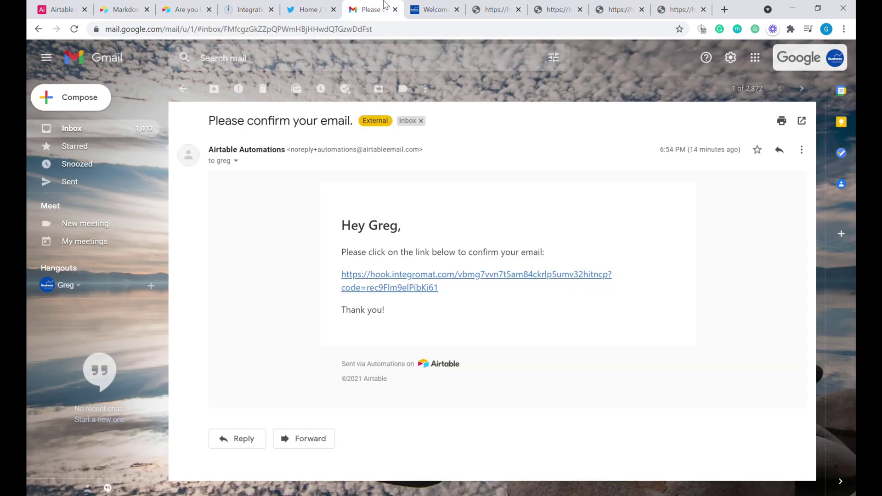
drag(438, 288, 340, 278)
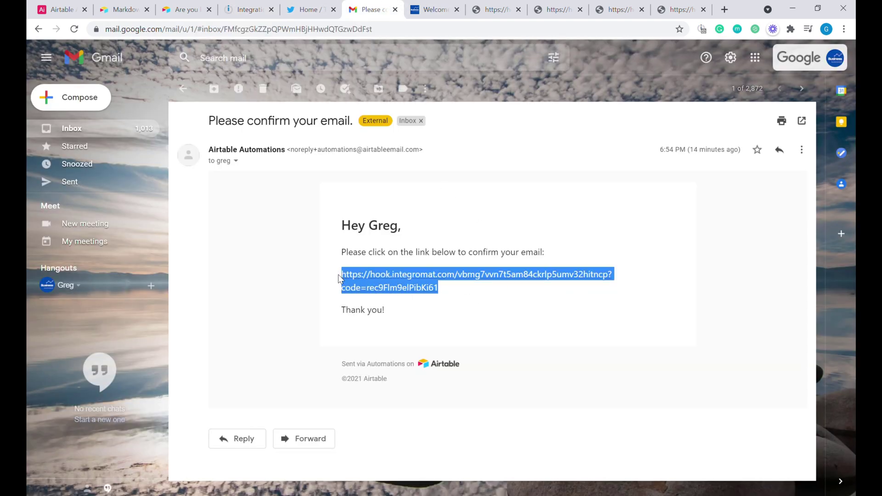
key(ctrl+c)
click(432, 9)
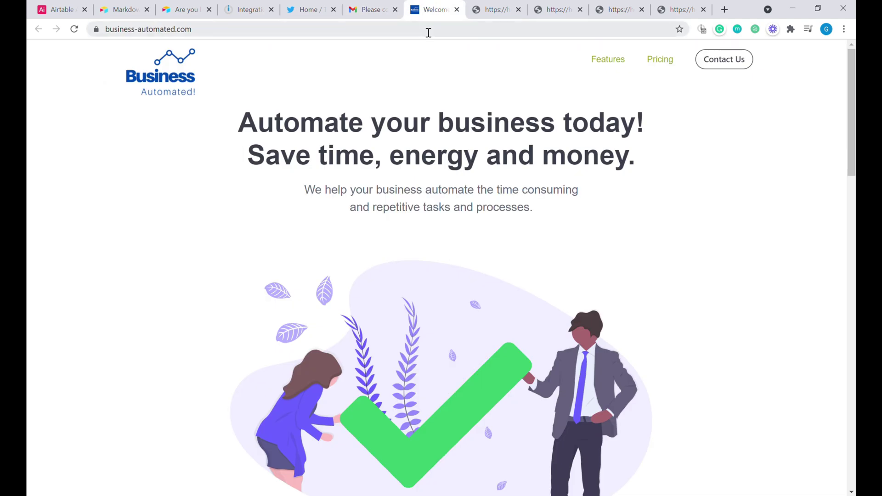
click(428, 31)
key(ctrl+v)
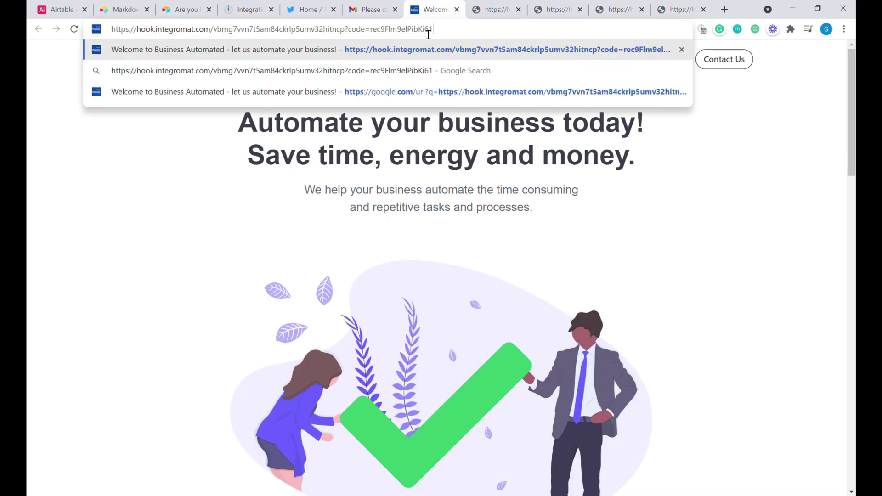
drag(424, 33, 519, 37)
key(BackSpace)
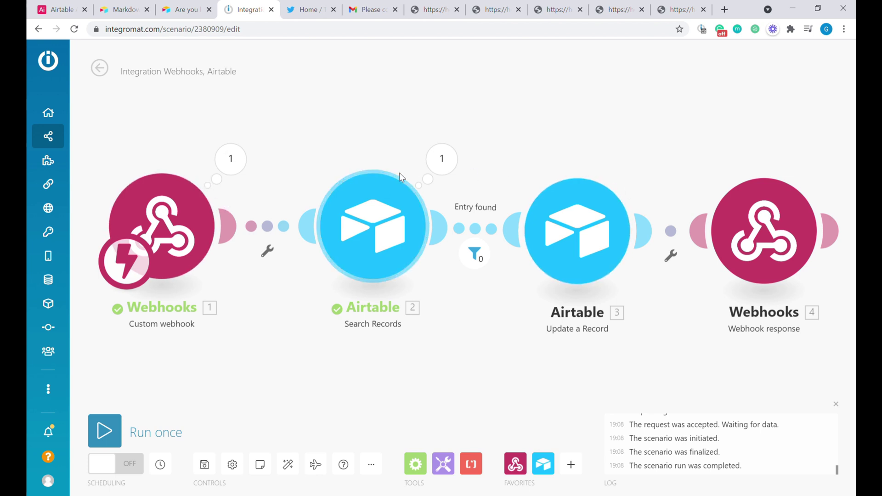
Check the Airtable Search Records operation details showing zero bundles found
click(453, 162)
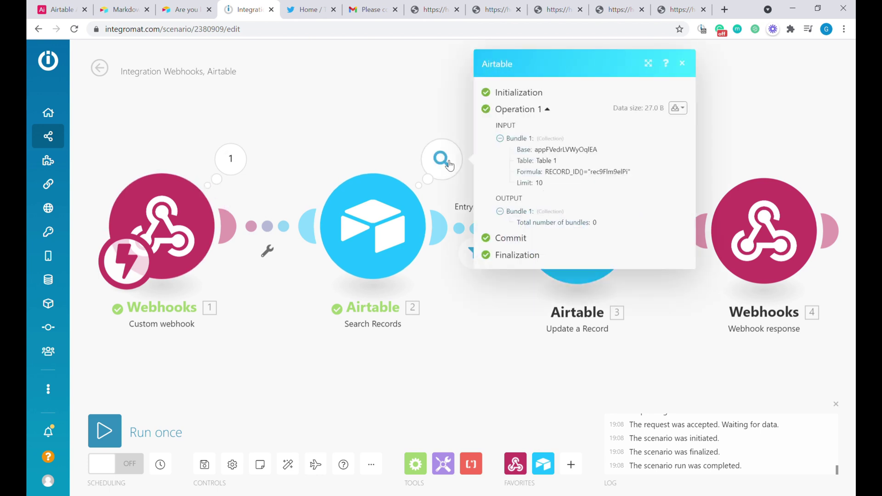
click(463, 305)
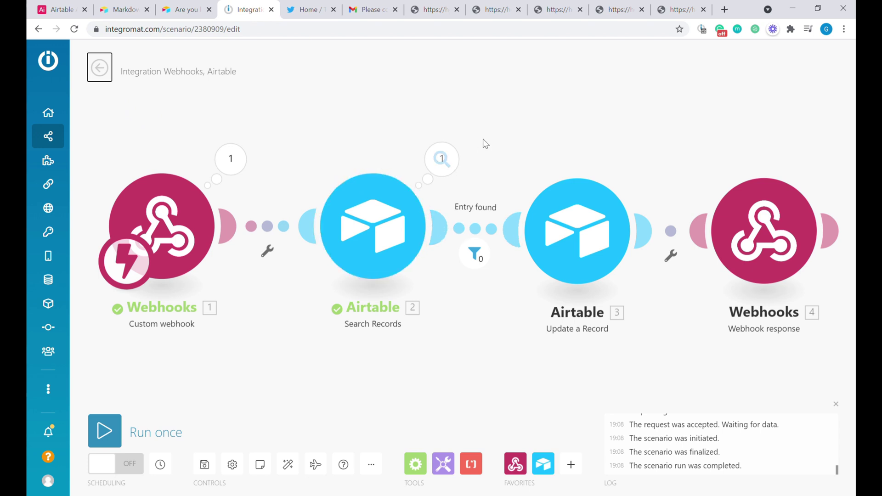
Save the scenario changes on leaving the editor and return to the Airtable base
click(101, 70)
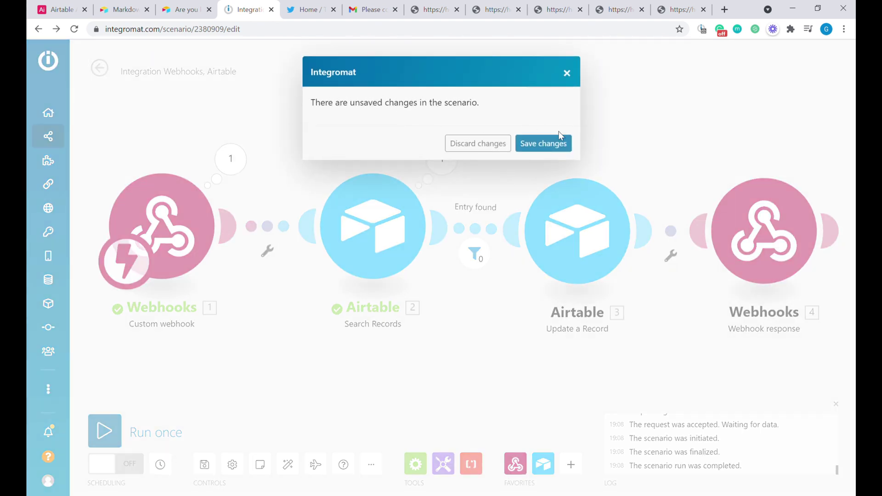
click(572, 145)
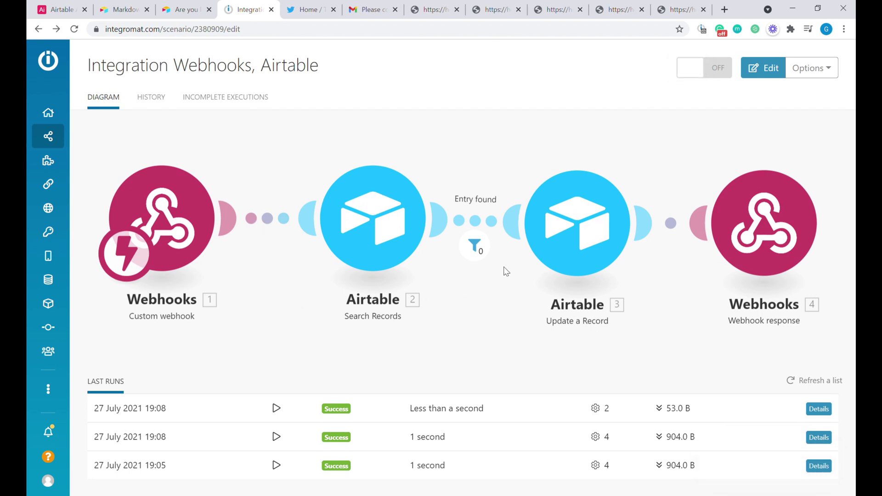
click(79, 4)
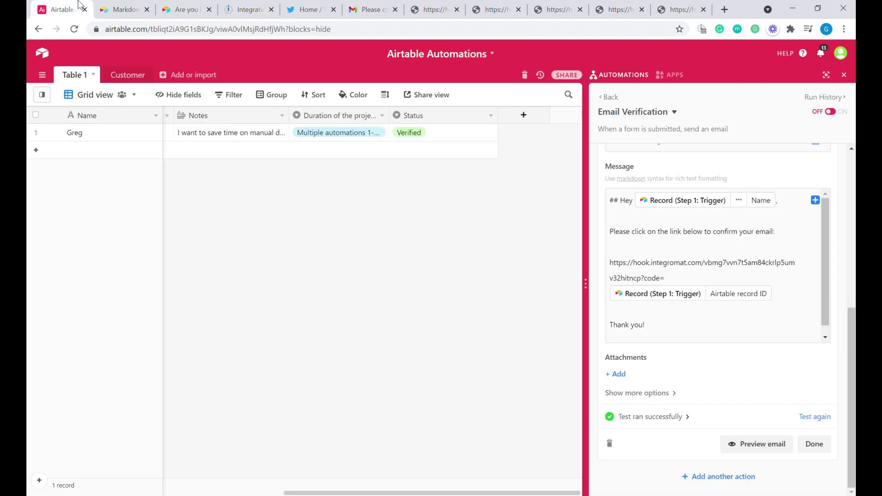
Review the record's notes, then switch the Email Verification automation to ON
click(265, 143)
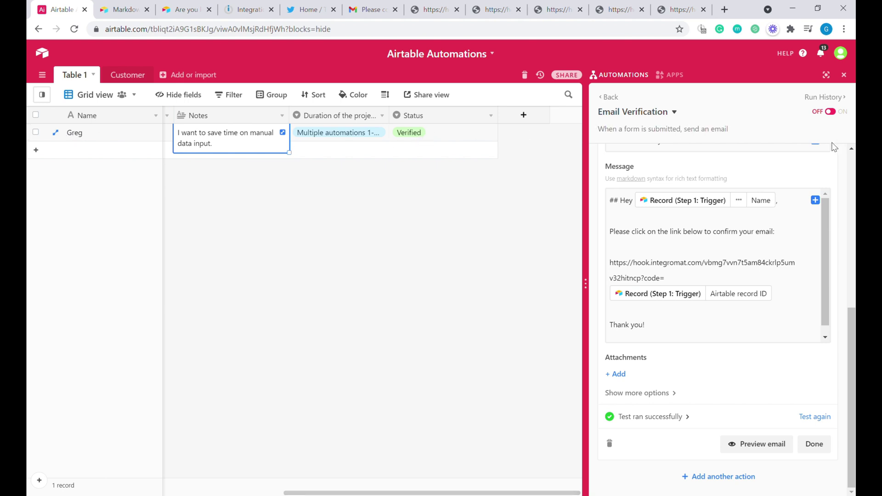
click(836, 117)
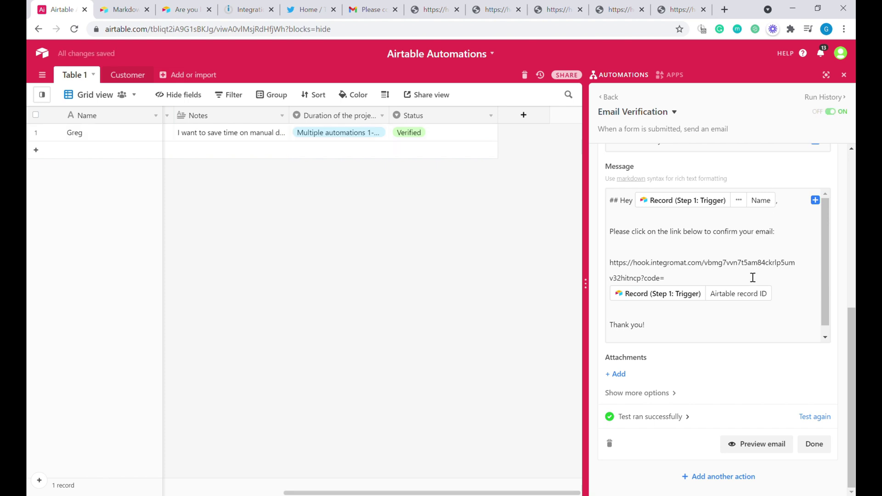